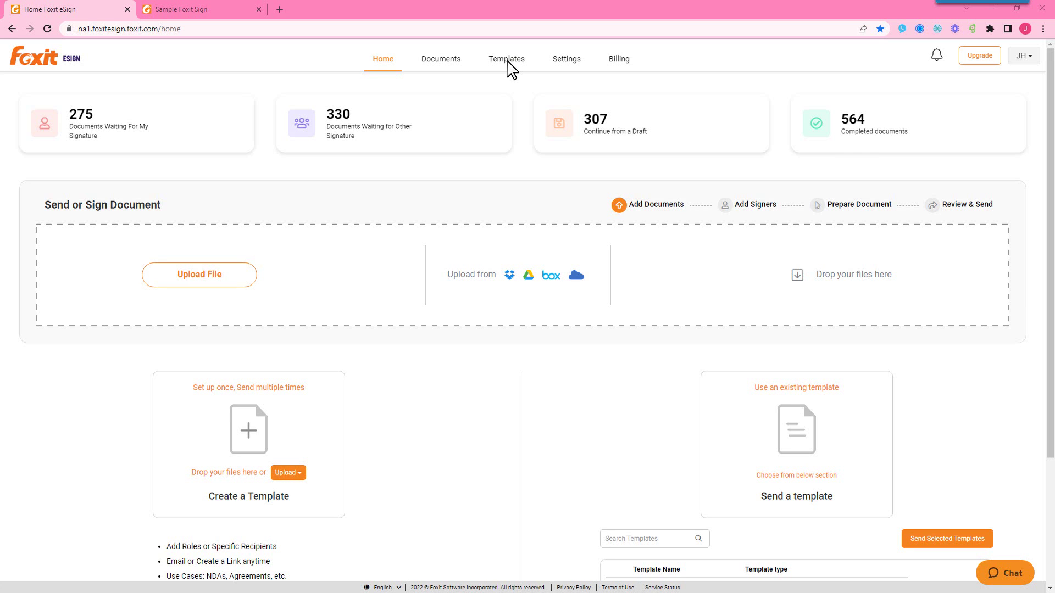
Step: Pick the Contract Demo Foxit eSign template under Templates and create an online form from it
click(507, 62)
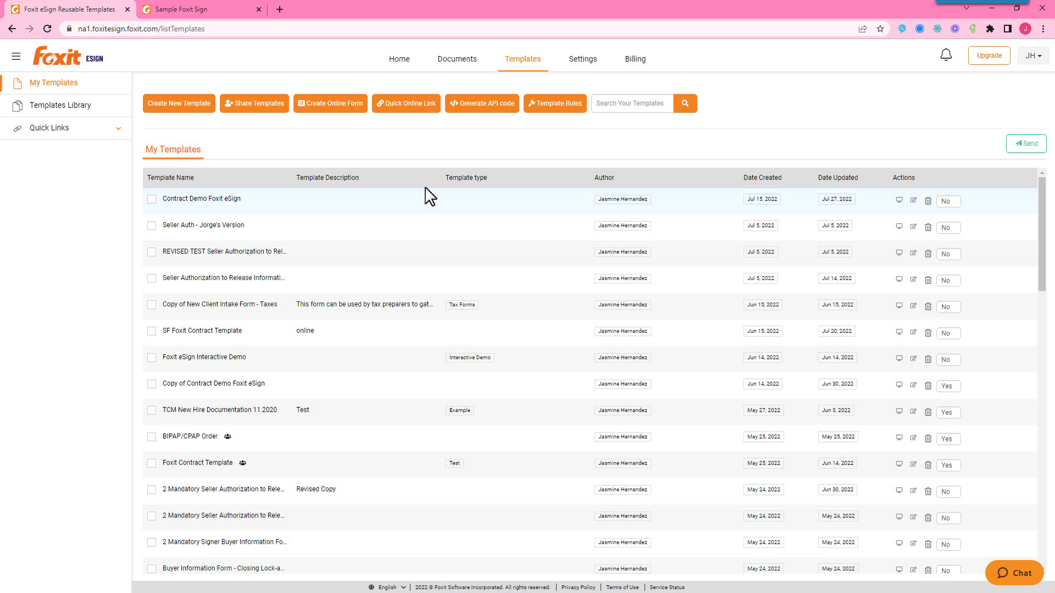
click(152, 199)
click(335, 107)
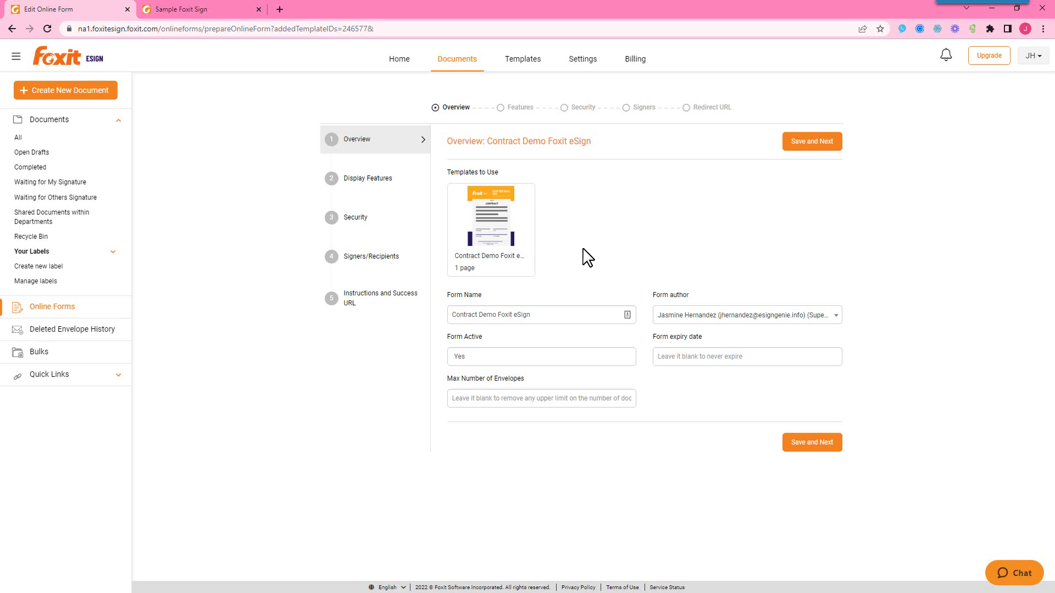
Step: Replace the form name with 'Foxit eSign Demo Online Form'
triple_click(560, 316)
text(Foxit )
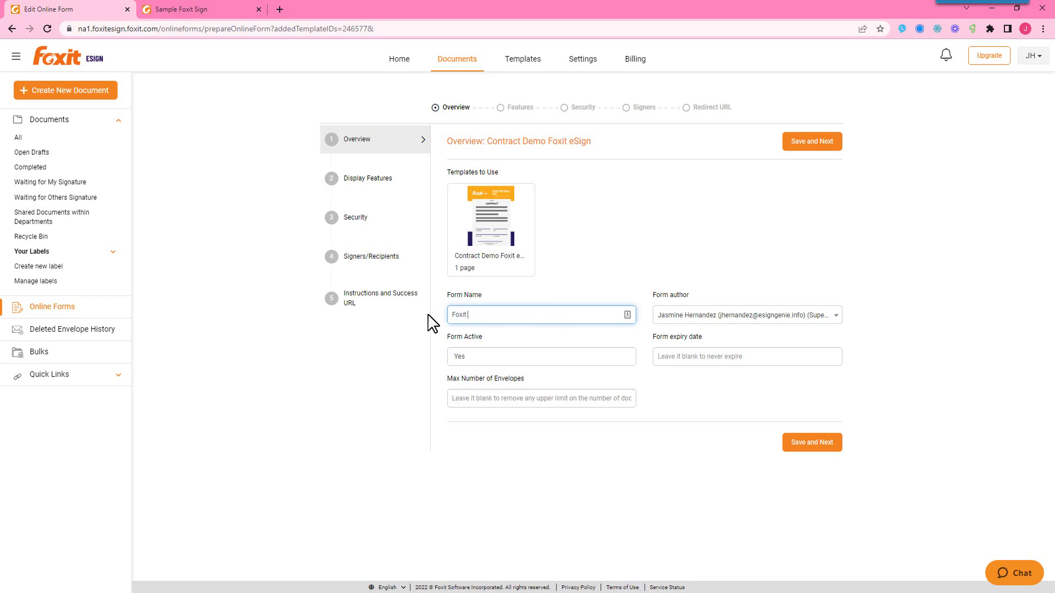
text(eSign Demo Online Form)
click(812, 144)
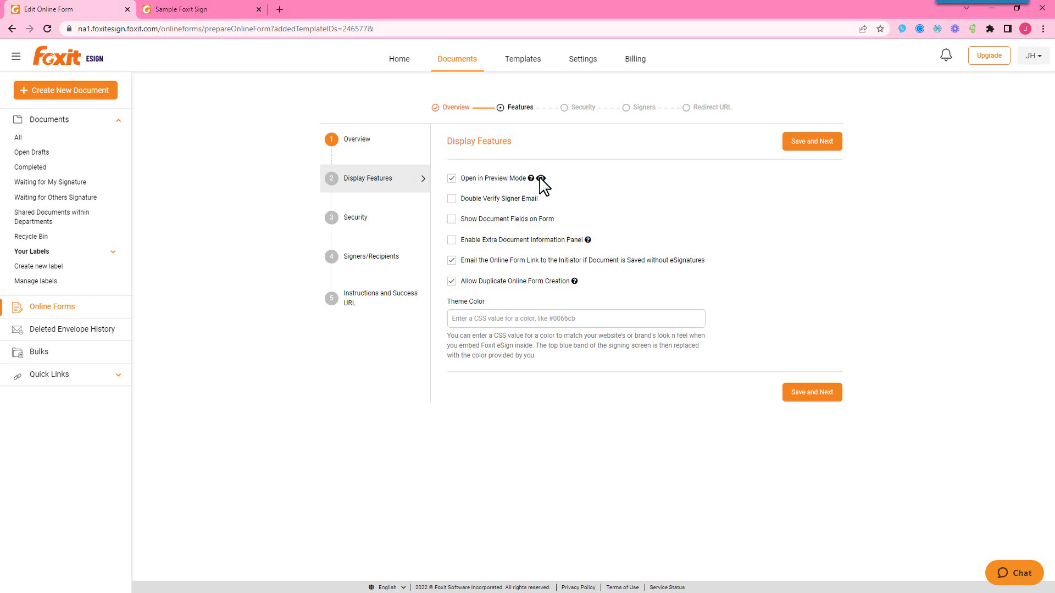
click(541, 180)
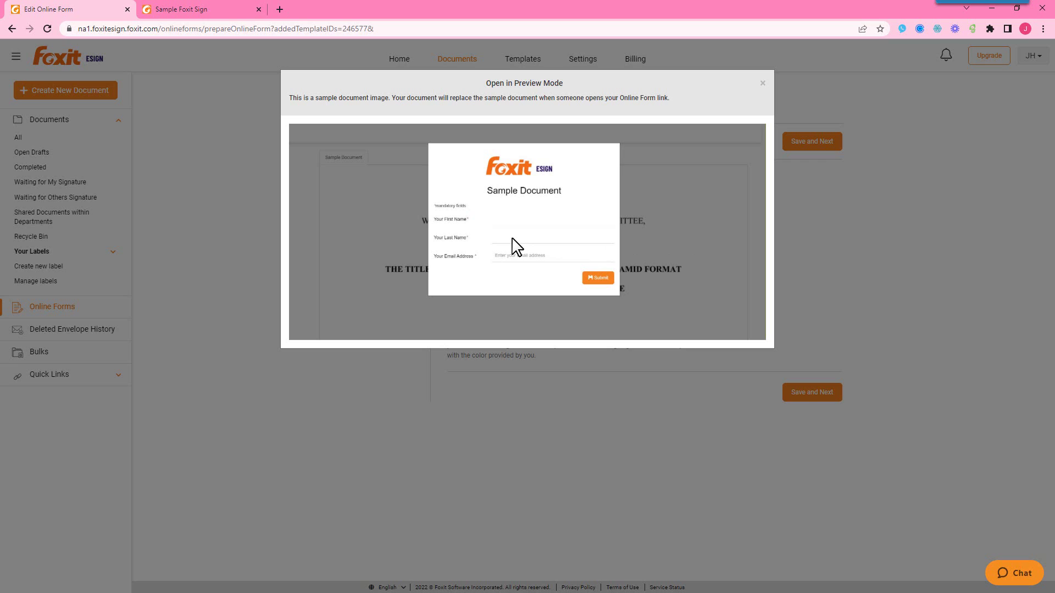
click(808, 240)
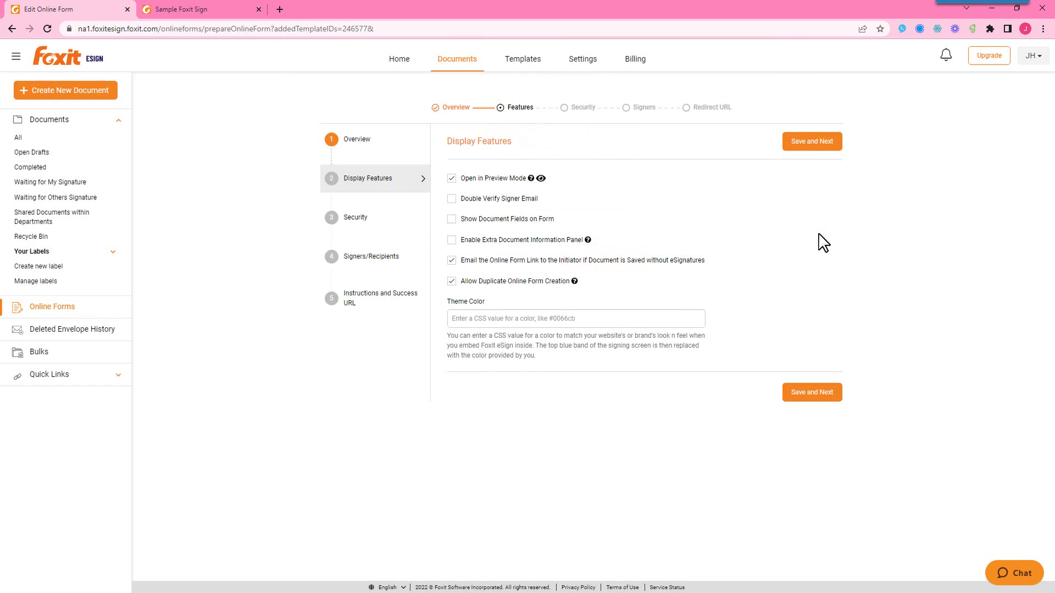
Step: Save default display features and leave security at No Authentication, advancing to Signers/Recipients
click(811, 144)
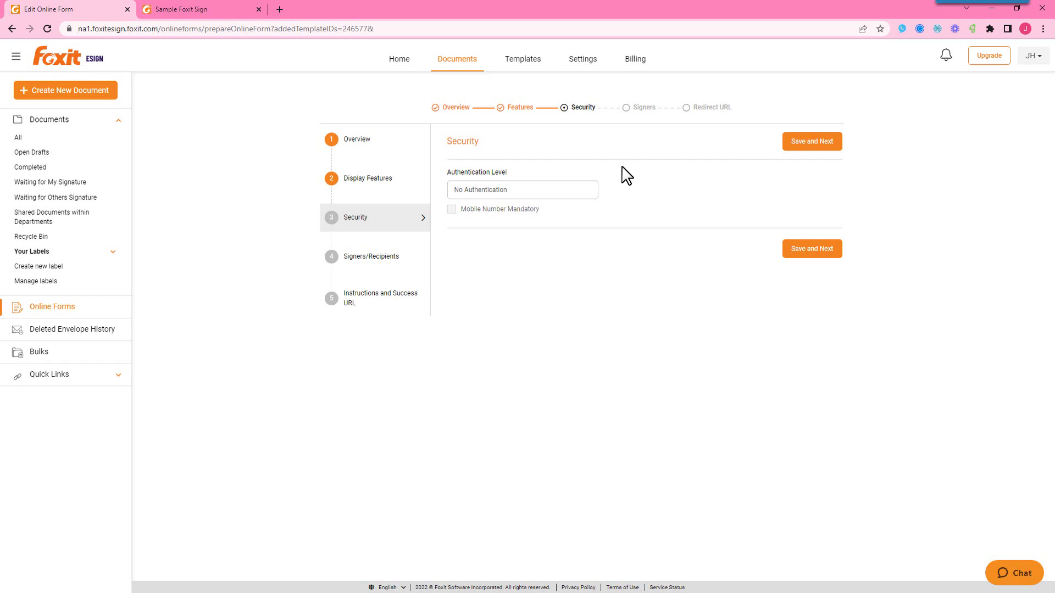
click(589, 192)
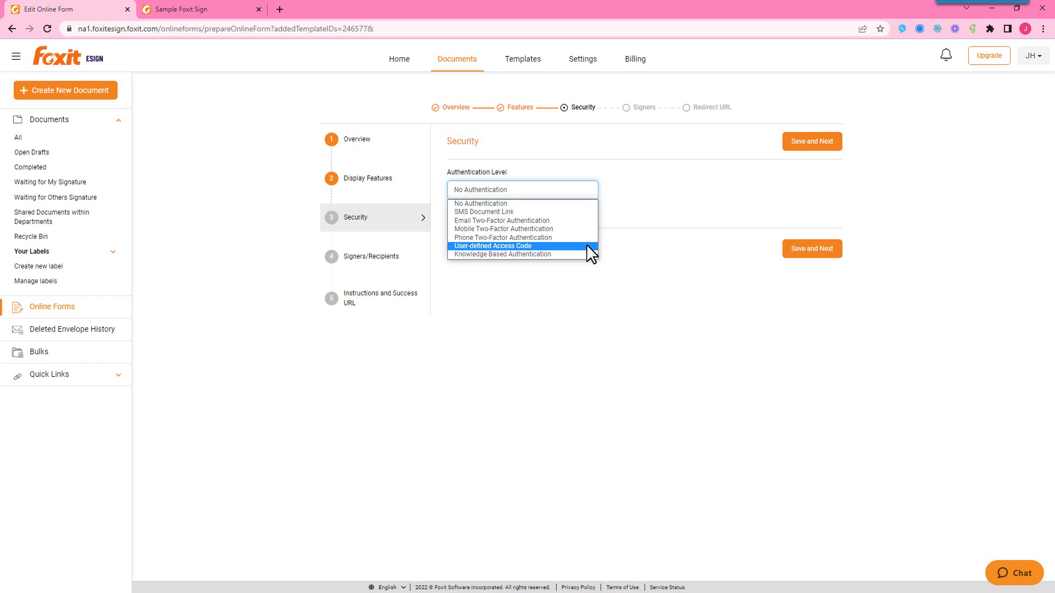
click(706, 192)
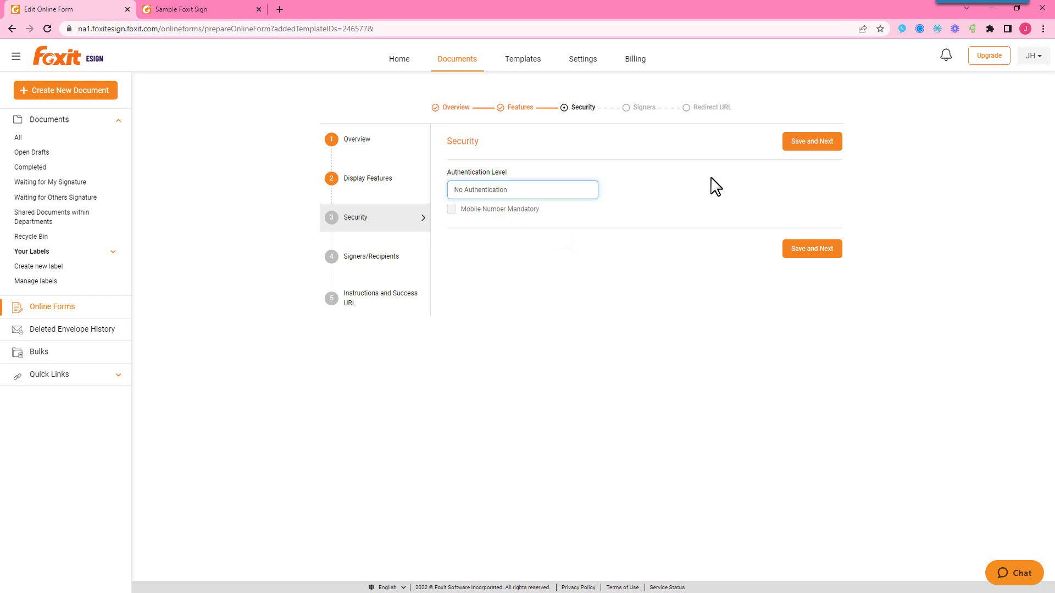
click(797, 143)
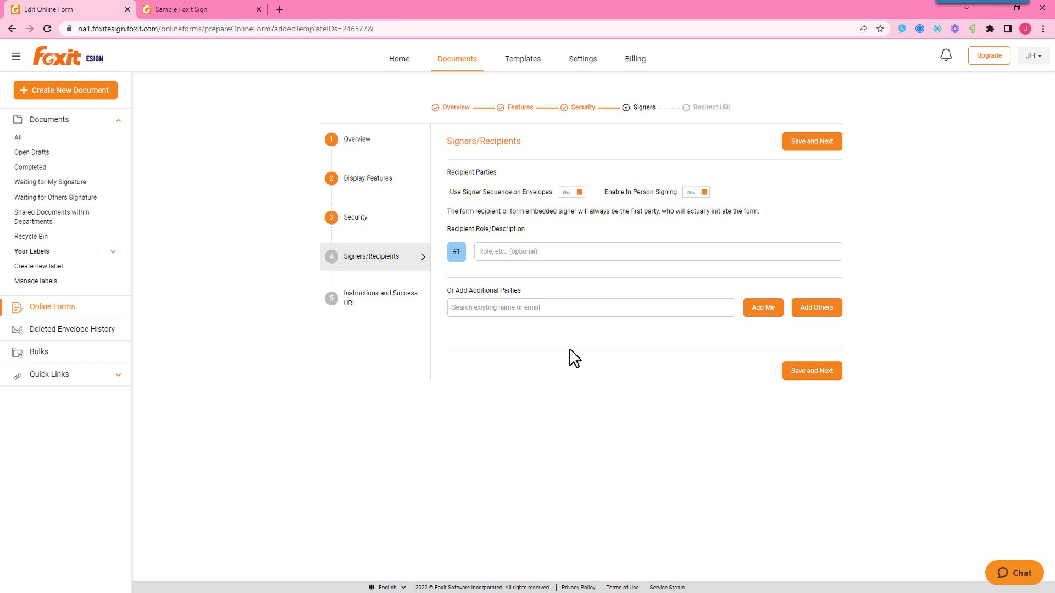
Step: Save the signer settings unchanged, with sequence and in-person signing left at No
click(813, 143)
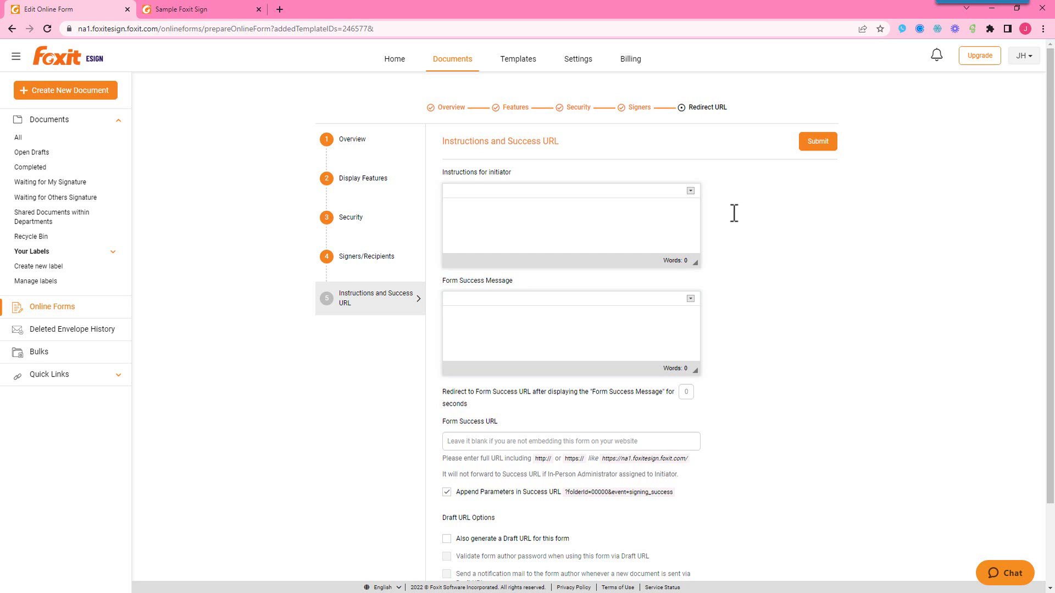
Step: Submit the online form with empty instructions, success message and success URL
scroll(660, 236, down, 1)
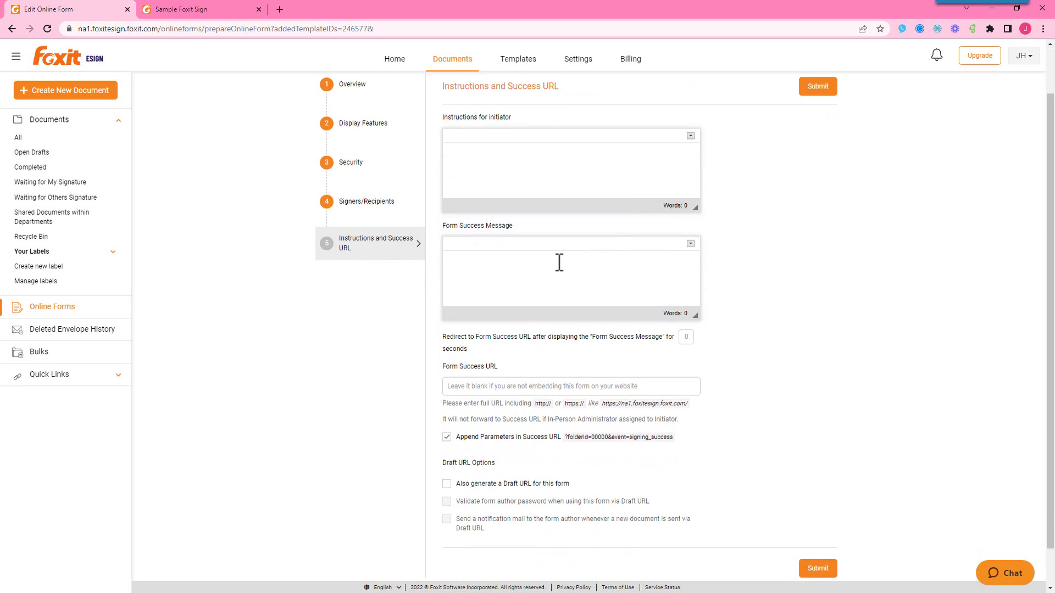
scroll(560, 261, down, 1)
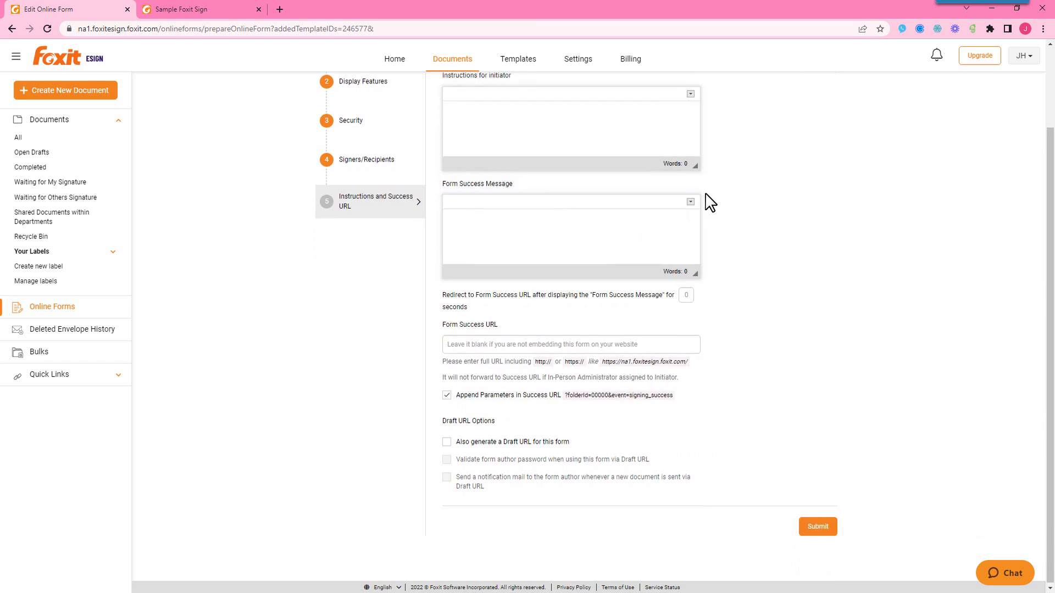
scroll(705, 200, up, 2)
click(818, 142)
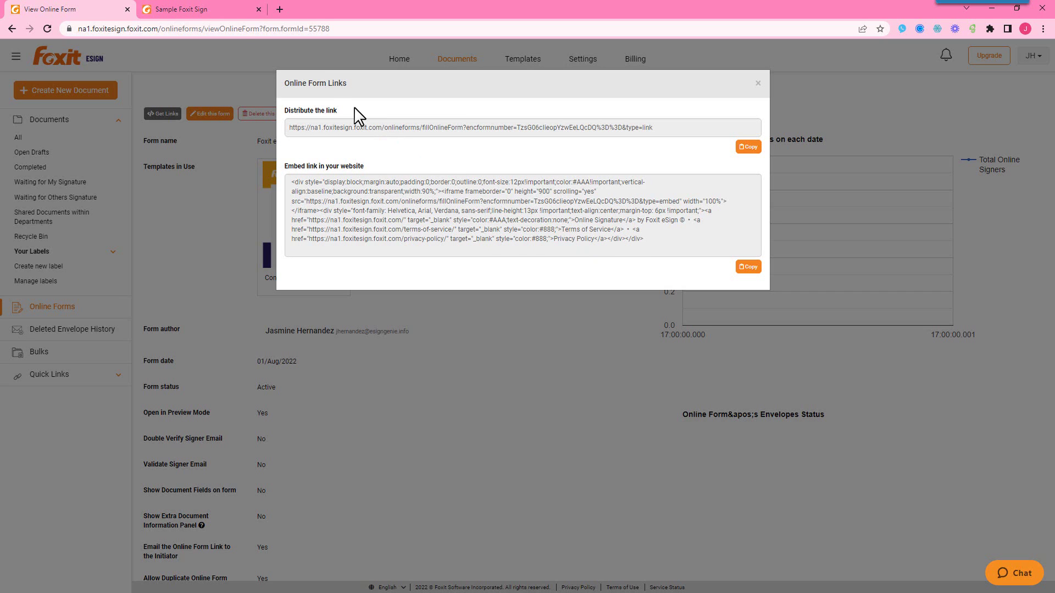
Step: Switch to the Sample Foxit Sign tab showing the public demo form
click(201, 11)
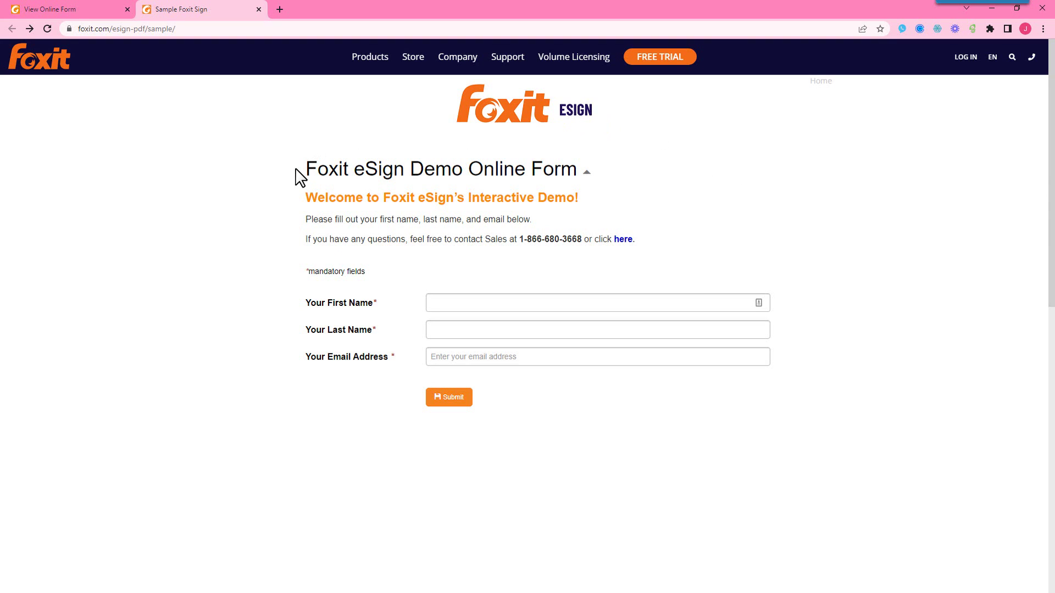
Step: Fill in the signer's first name, last name and email address on the demo form
drag(297, 171, 583, 177)
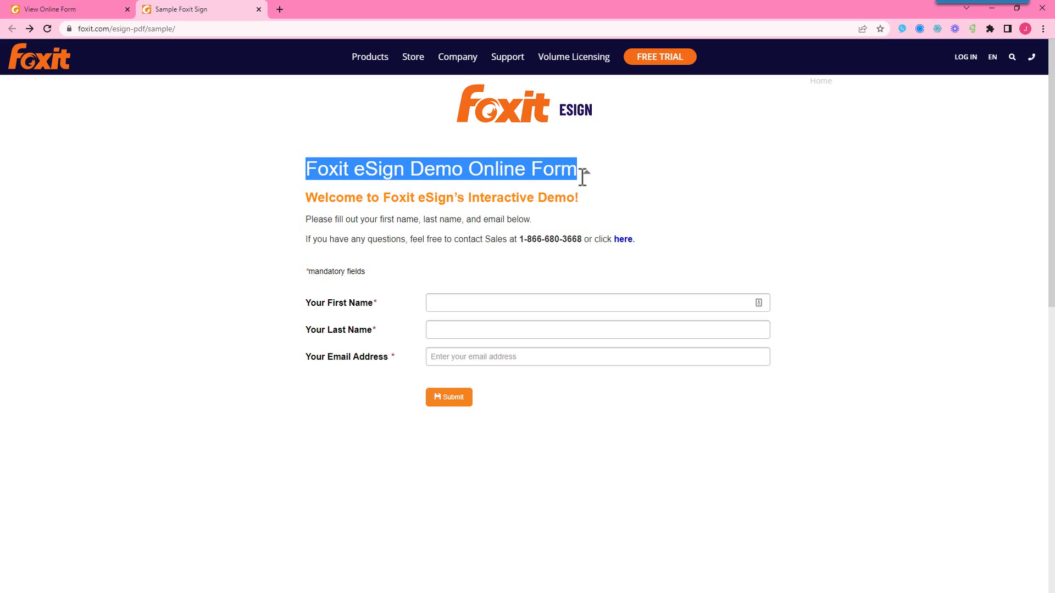
drag(307, 201, 632, 237)
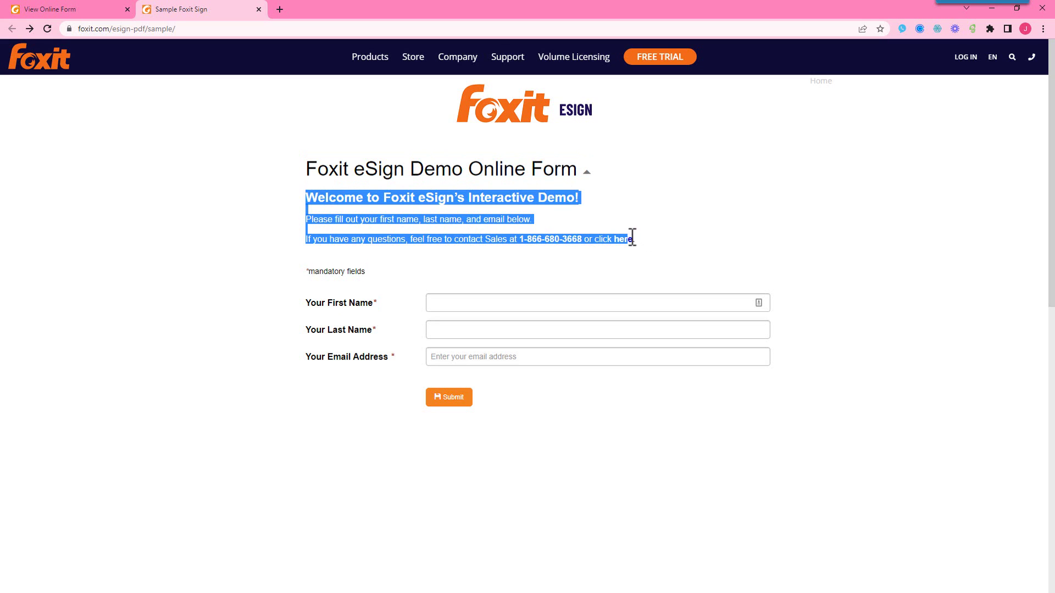
click(703, 237)
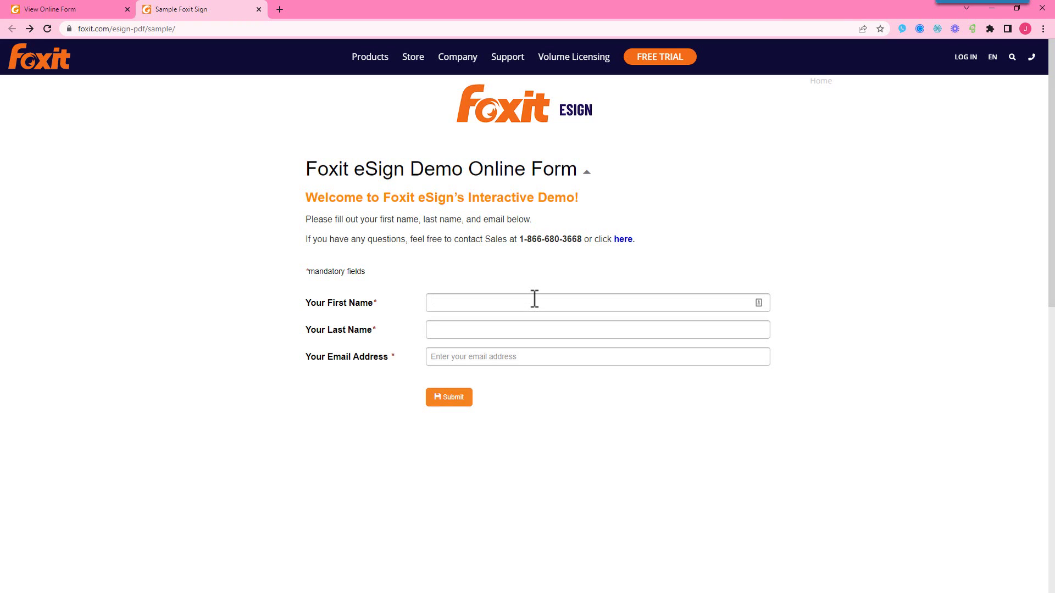
key(Tab)
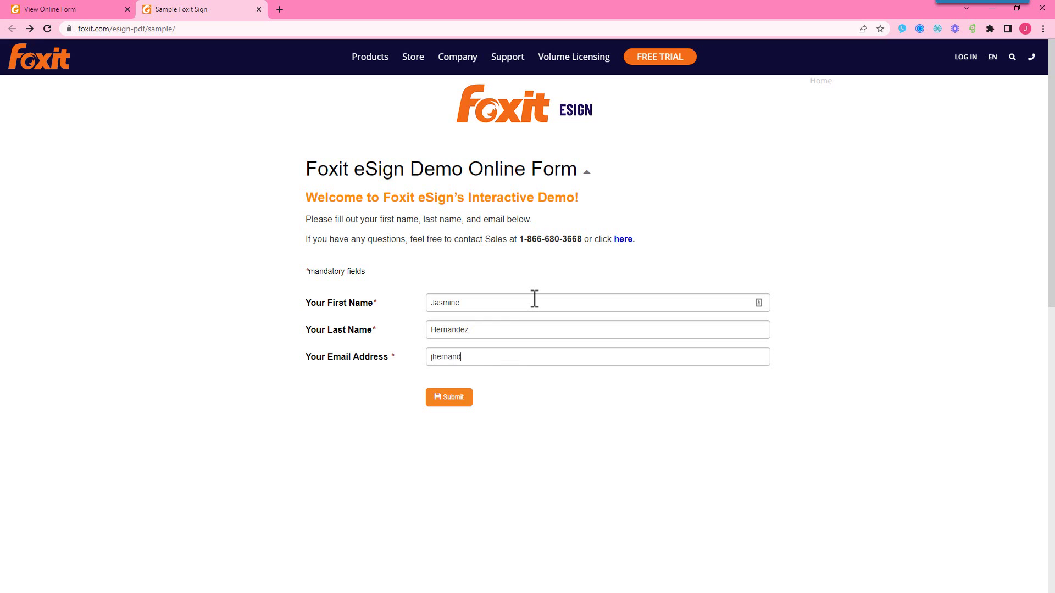
Step: Submit the sample form and accept the signing instructions
click(446, 401)
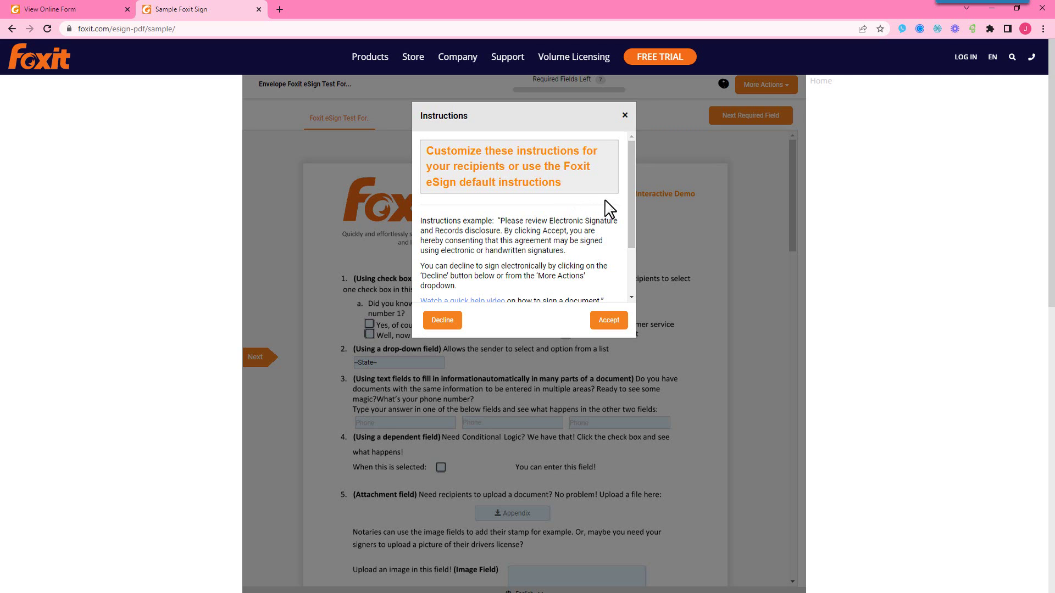
scroll(608, 209, down, 2)
click(608, 321)
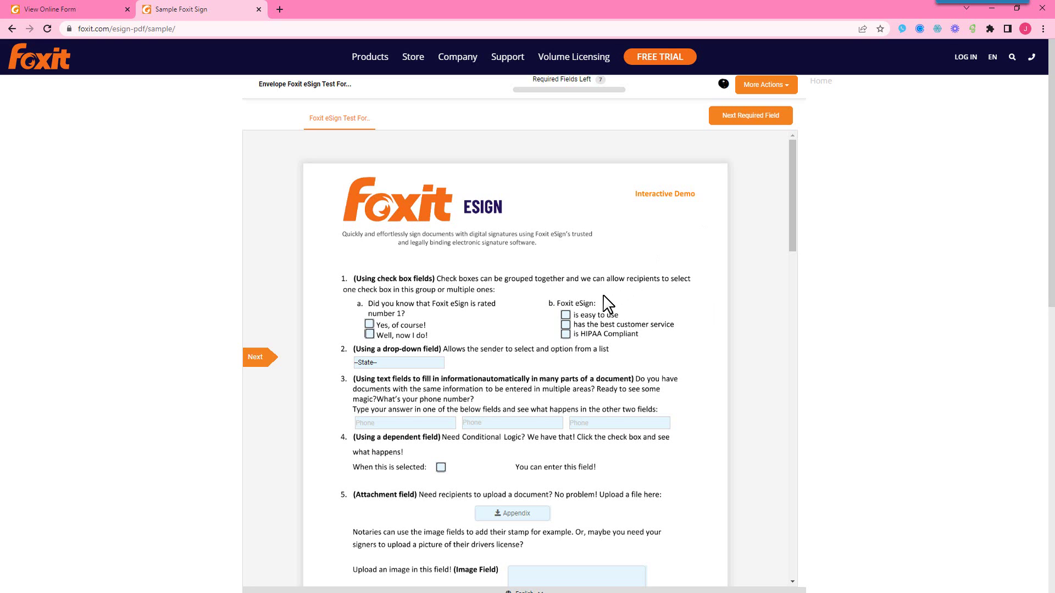
Step: Answer 'Yes, of course!' and tick is easy to use, best customer service and HIPAA Compliant
scroll(683, 252, down, 1)
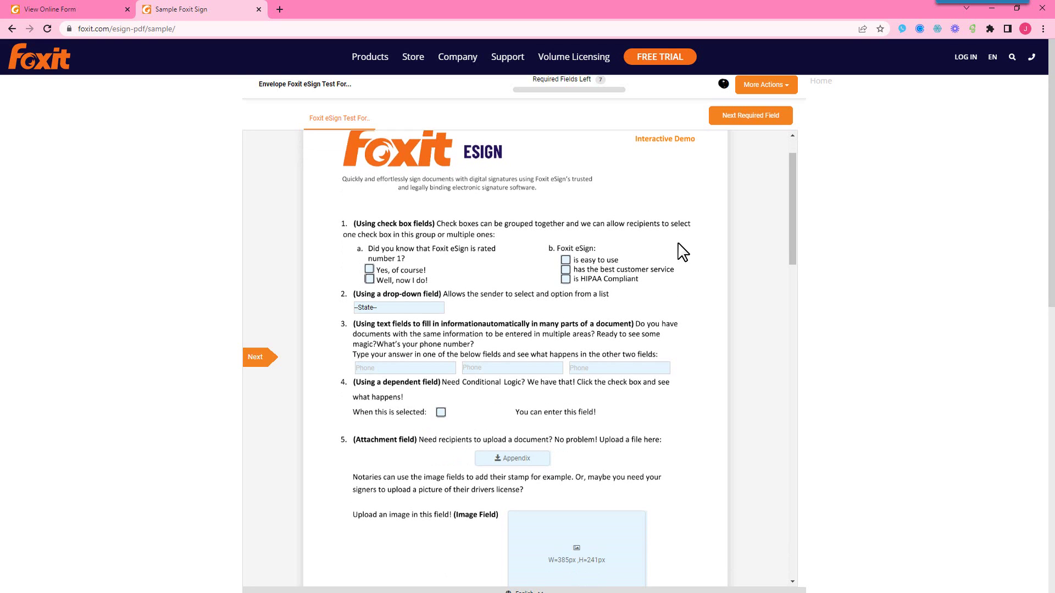
scroll(683, 253, down, 1)
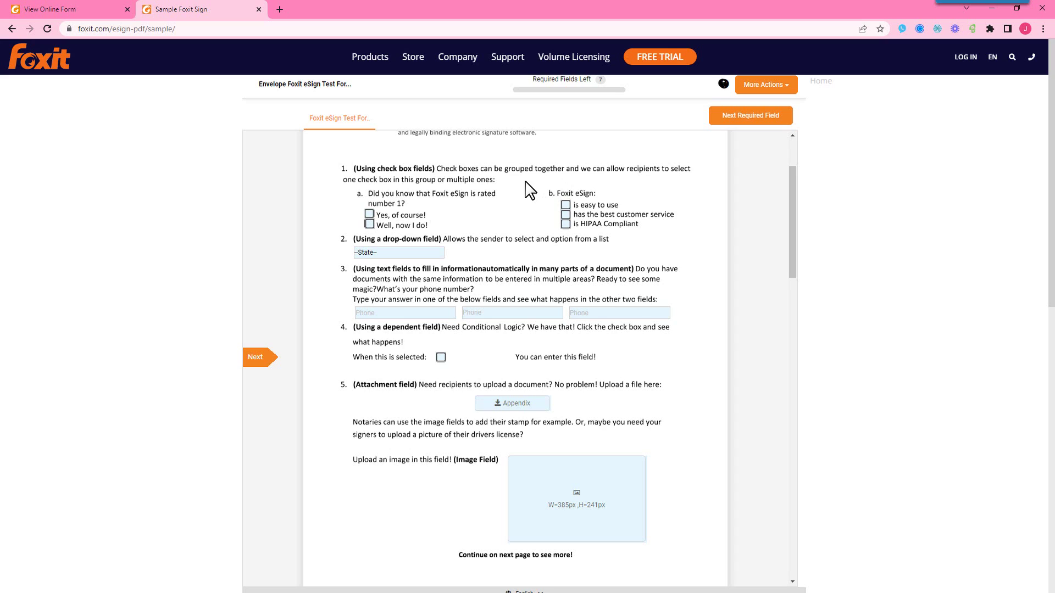
click(369, 215)
click(369, 224)
click(369, 214)
click(565, 205)
click(566, 215)
click(566, 224)
Step: Choose CO from the state dropdown
click(440, 254)
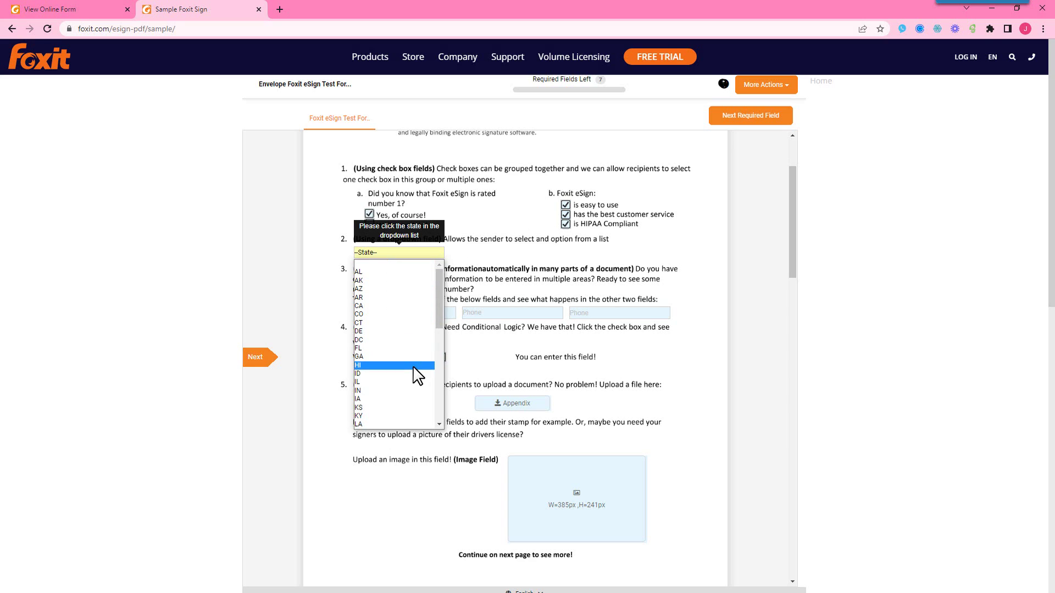
click(522, 262)
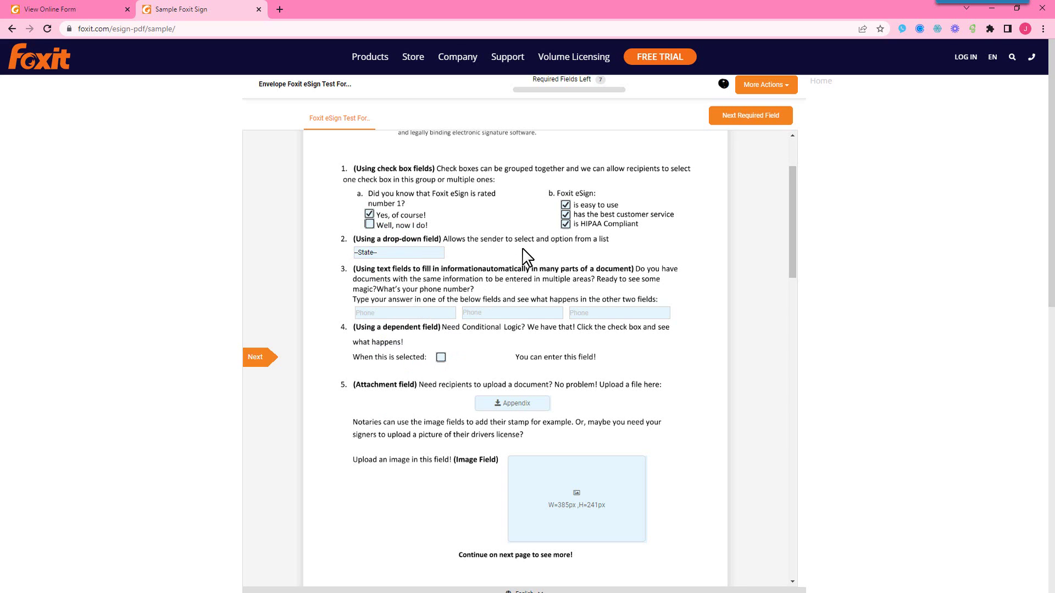
click(441, 253)
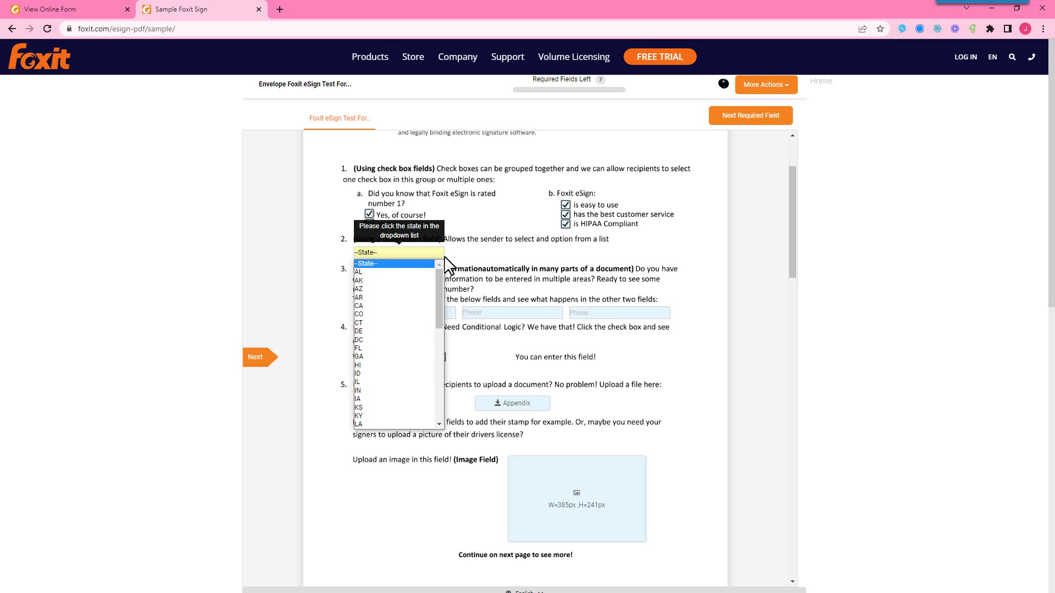
click(522, 252)
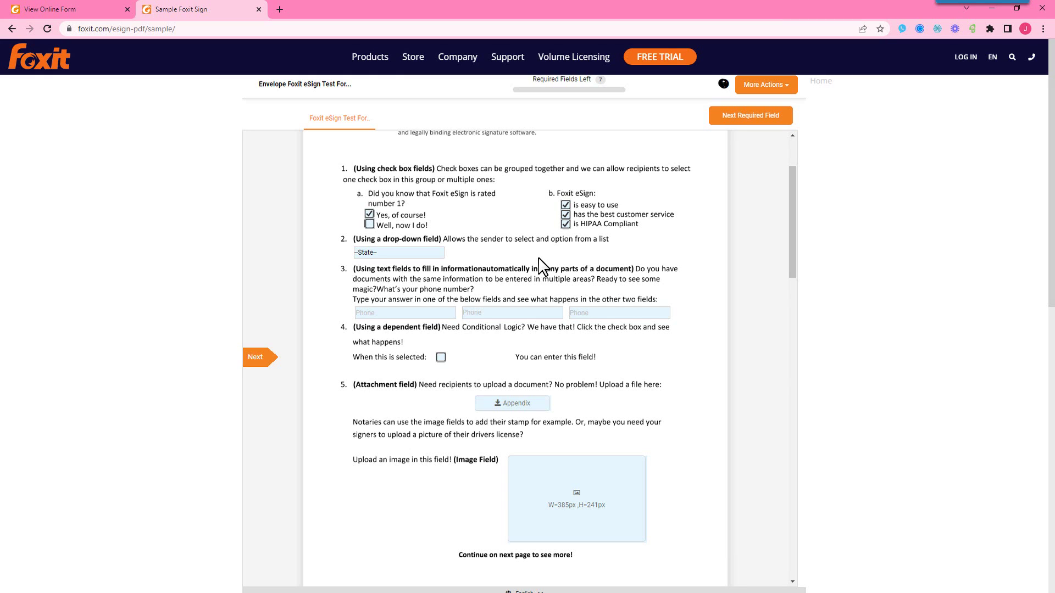
click(437, 255)
key(Down)
key(Down)
key(Down)
key(Down)
key(Down)
key(Down)
key(Down)
key(Down)
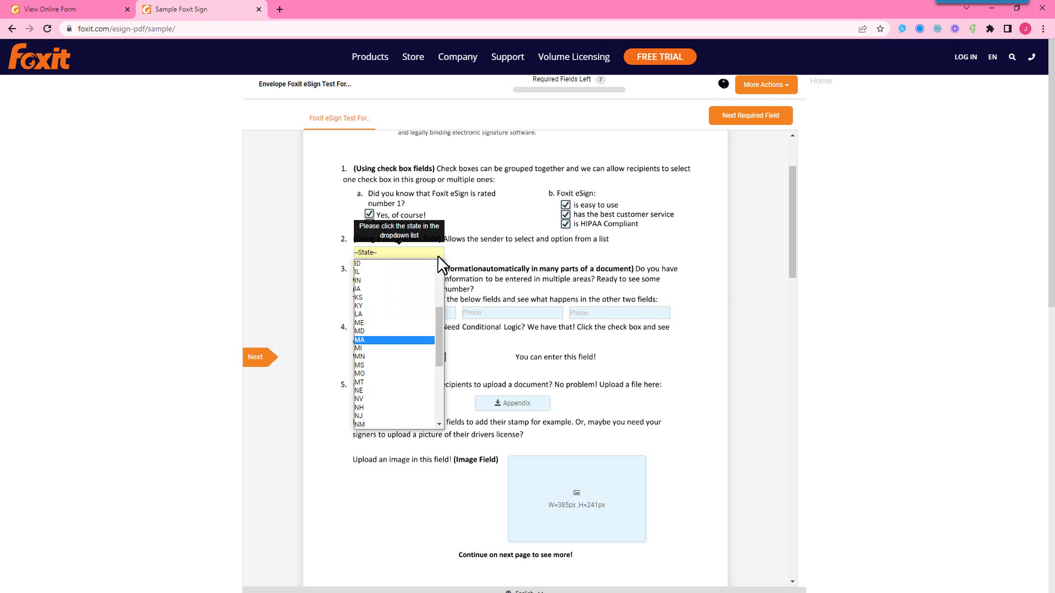
key(Up)
key(Up)
key(Up)
key(Up)
key(Up)
click(505, 256)
click(437, 255)
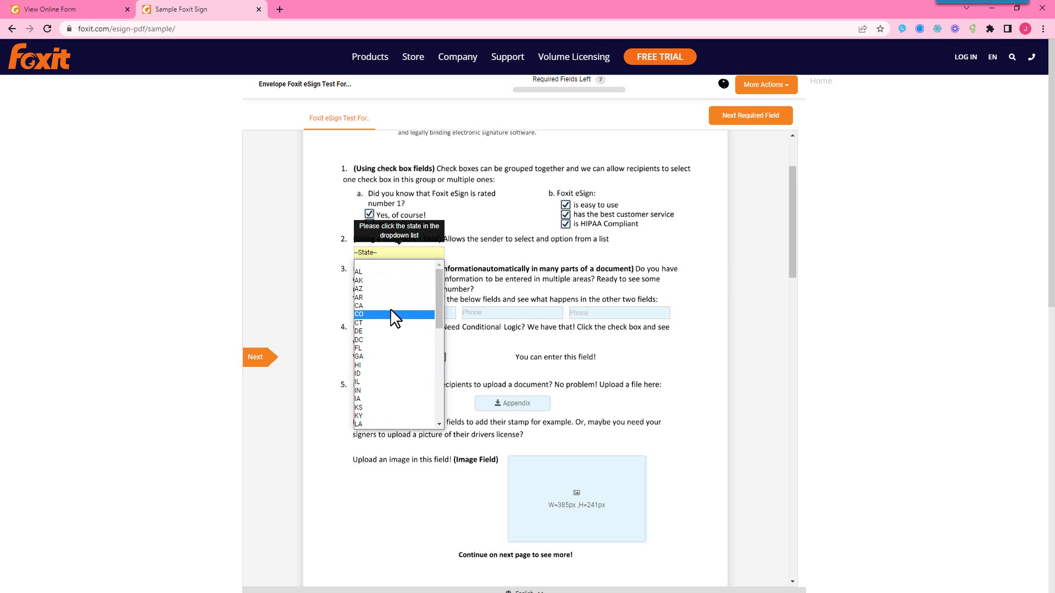
click(388, 317)
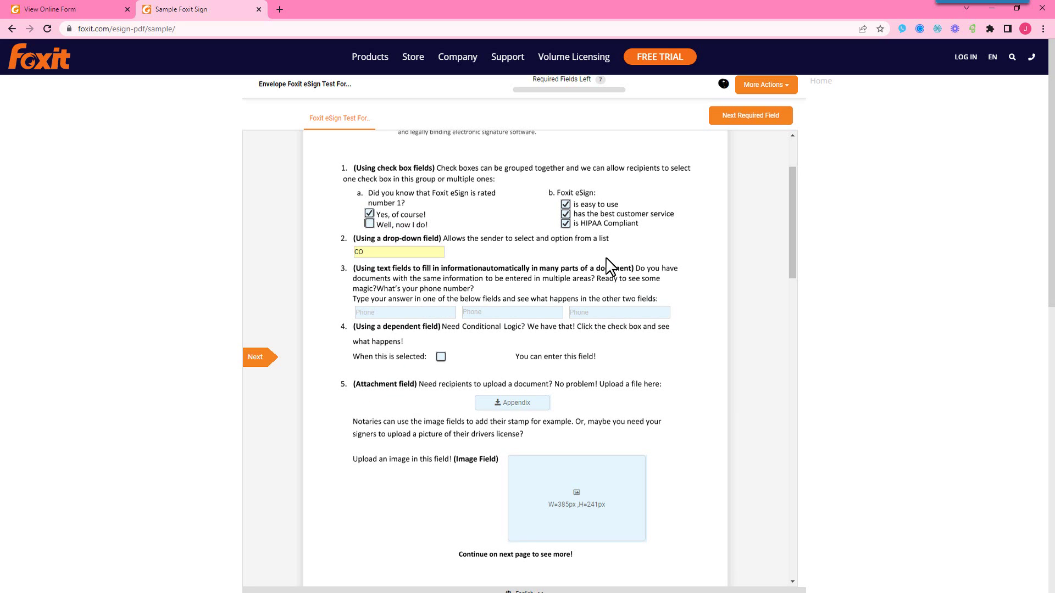
scroll(577, 264, down, 1)
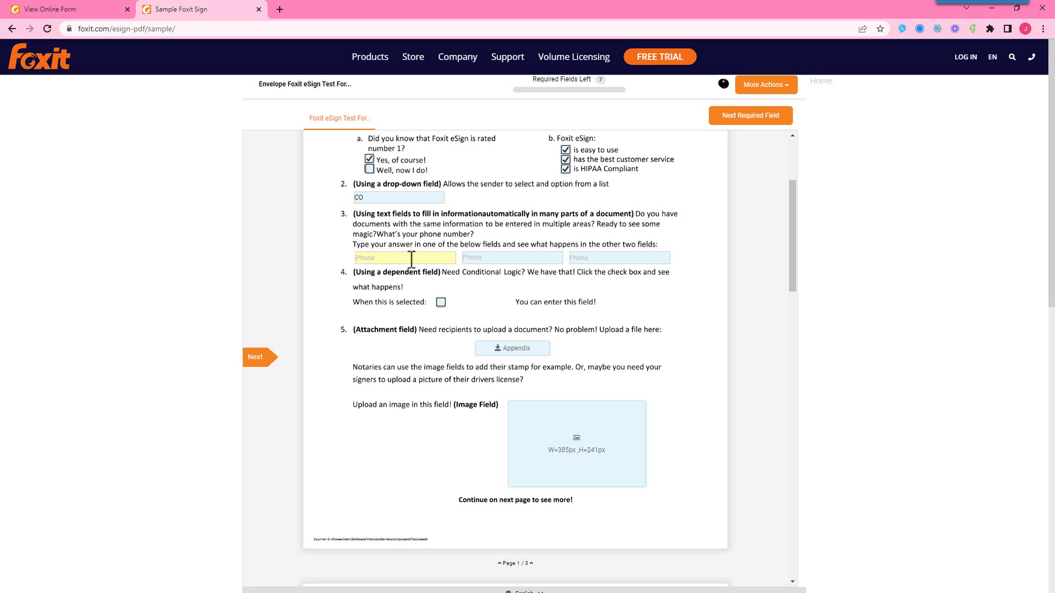
text(1231231234)
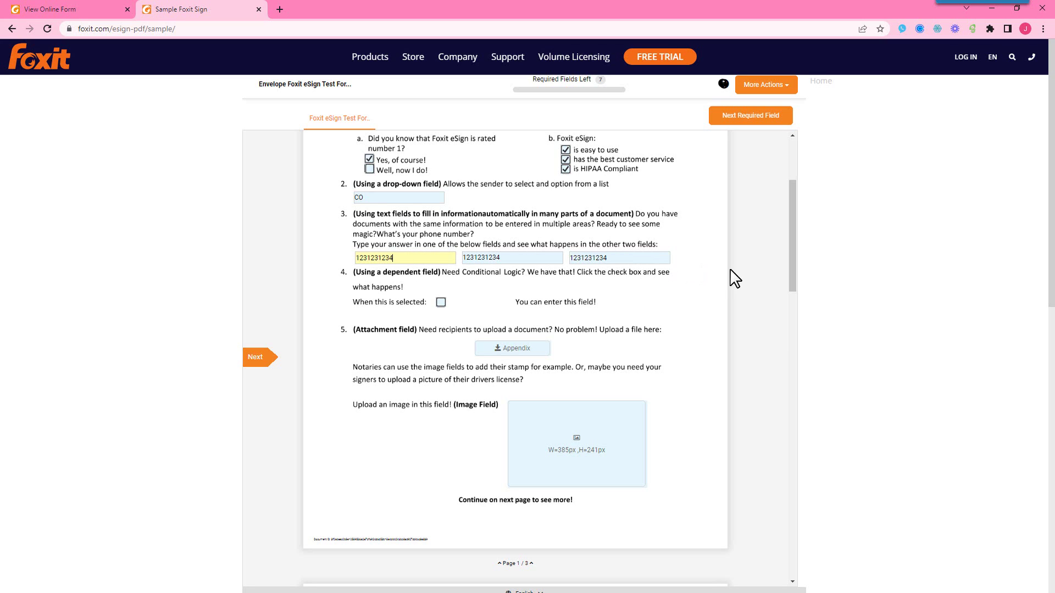
scroll(735, 279, down, 1)
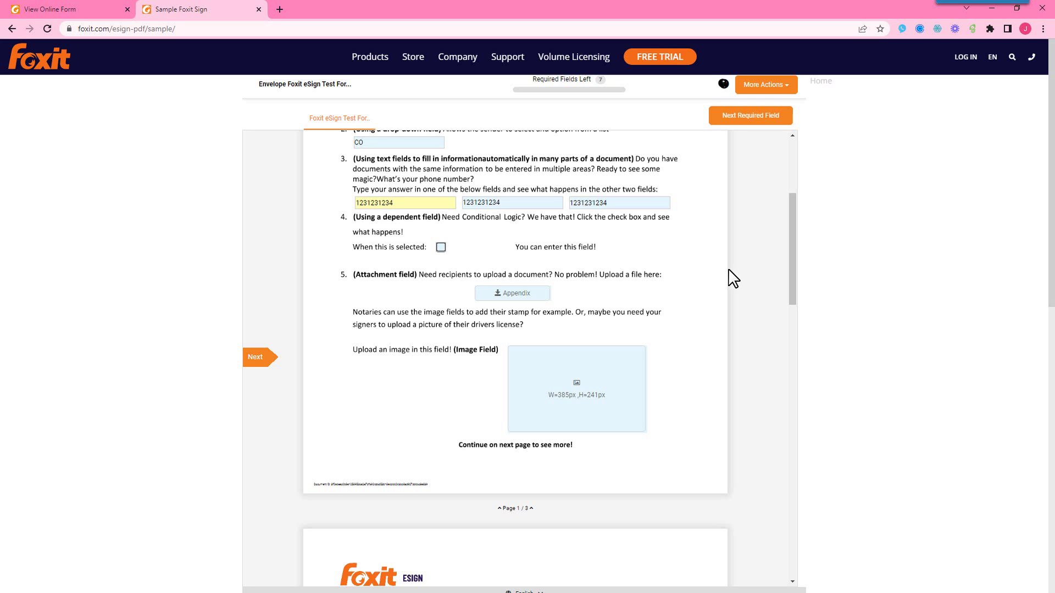
click(441, 249)
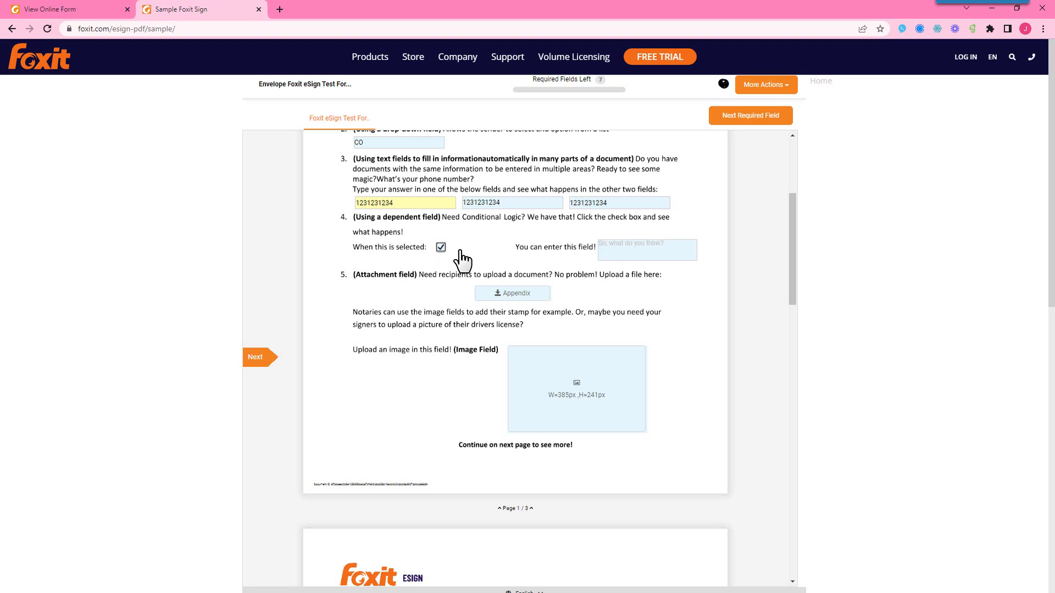
click(629, 249)
text(Great!)
scroll(629, 249, down, 1)
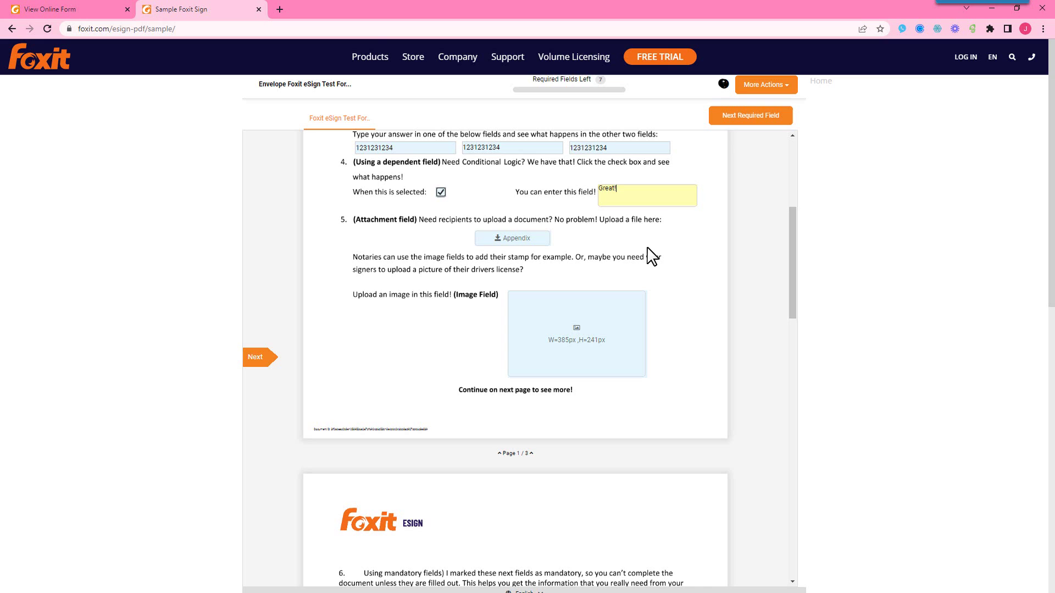
scroll(652, 256, down, 1)
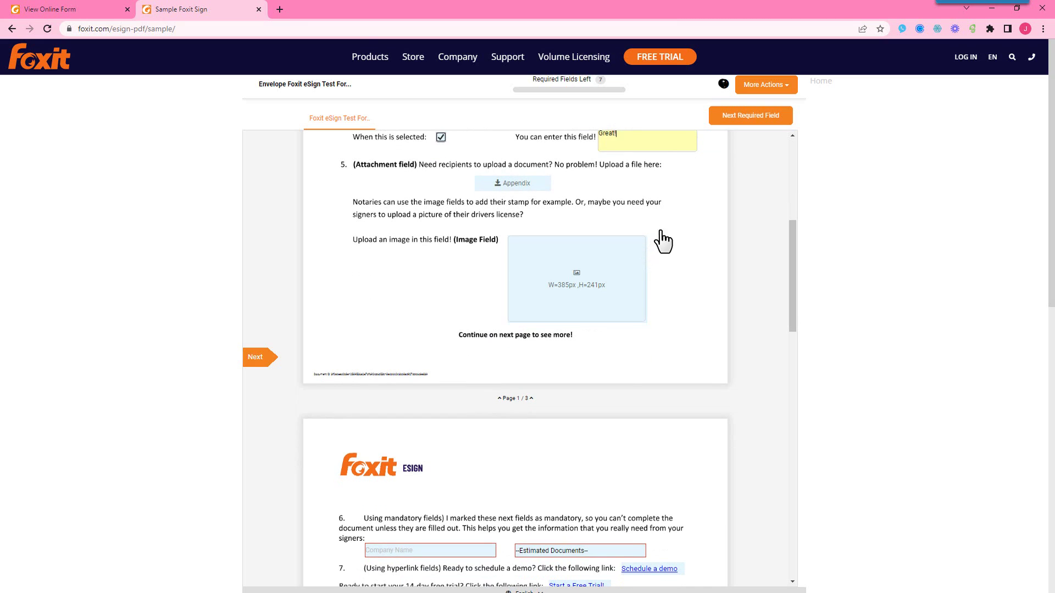
scroll(685, 210, down, 1)
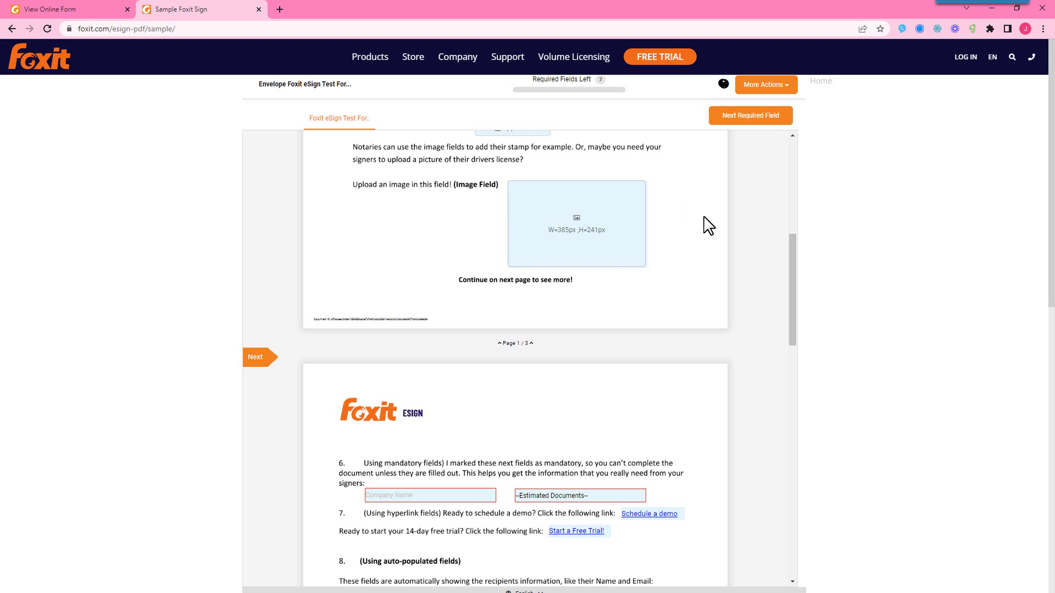
scroll(704, 226, down, 4)
scroll(708, 225, down, 1)
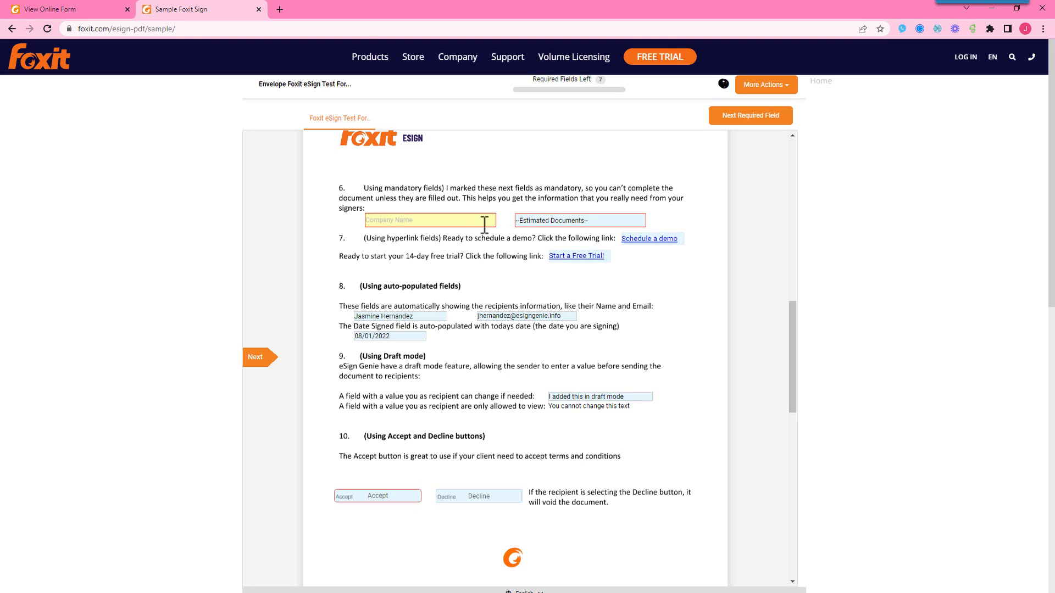
Step: Enter 'Foxit eSign' as Company Name and choose 2500 + for Estimated Documents
text(Foxit eSign)
click(586, 222)
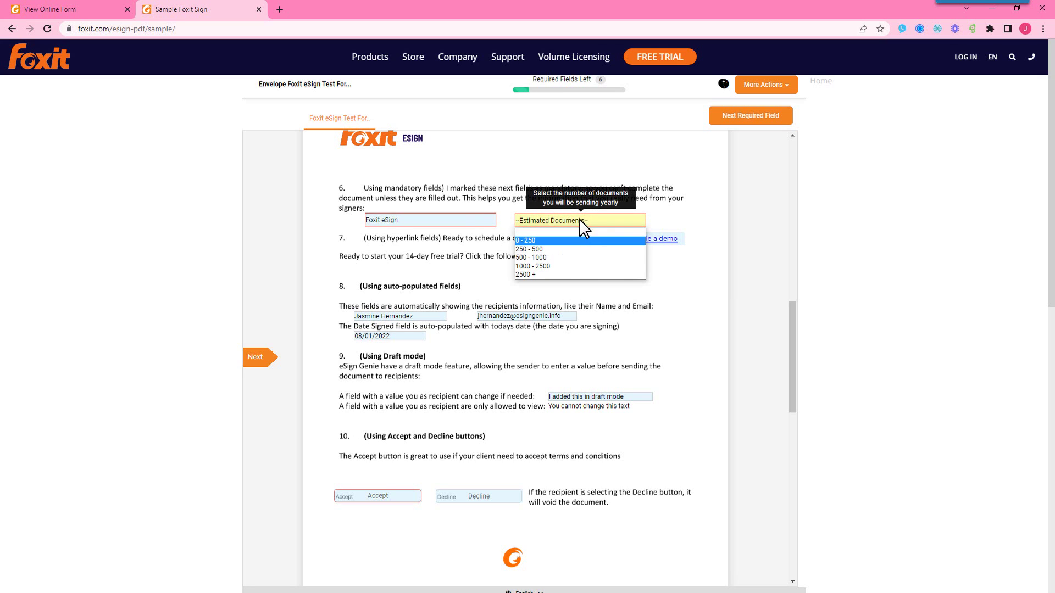
click(557, 271)
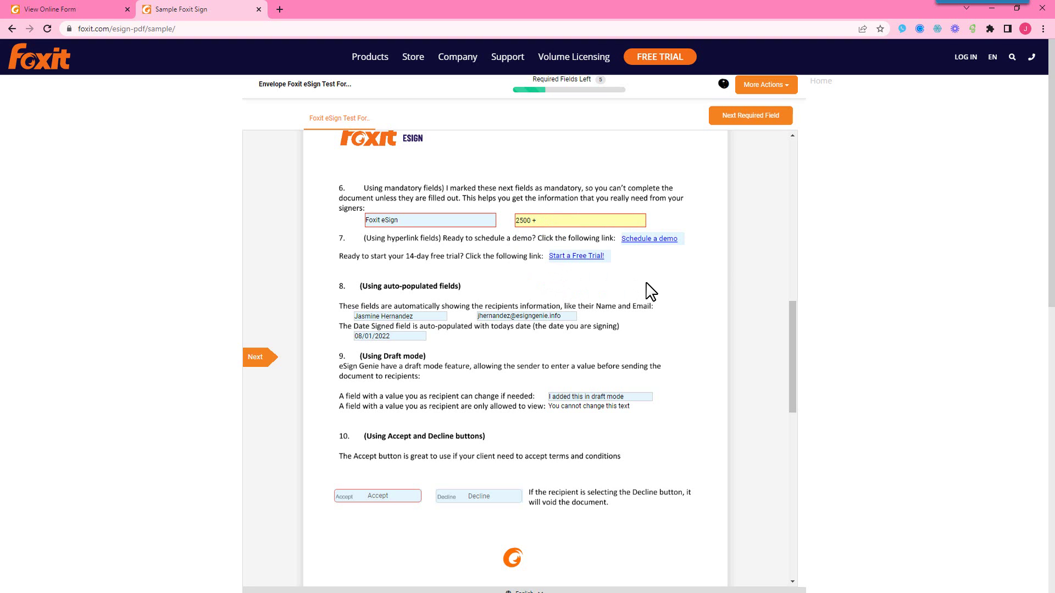
scroll(651, 291, down, 1)
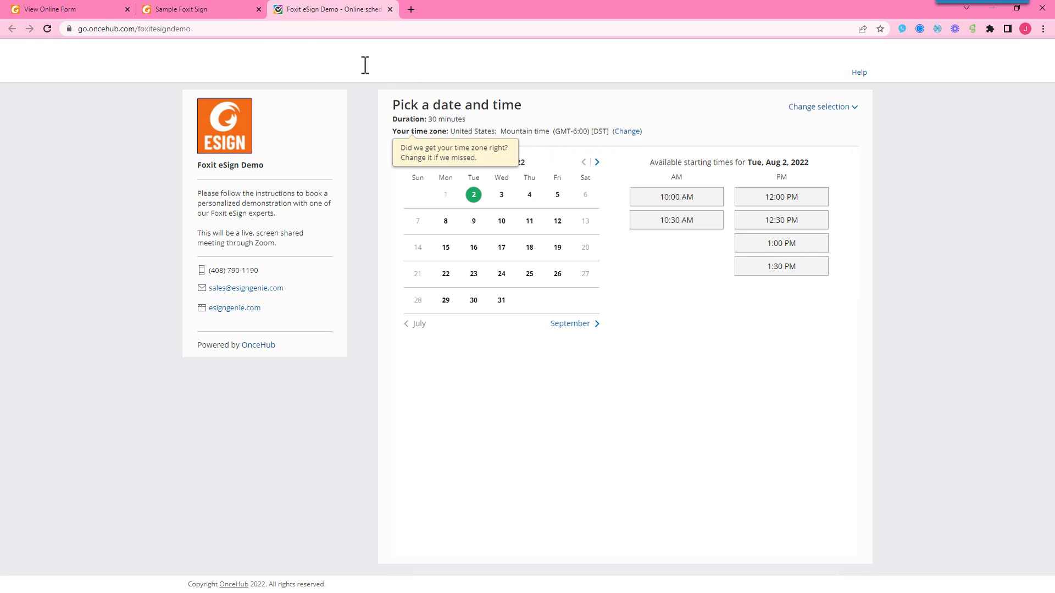
Step: Switch back to the Sample Foxit Sign browser tab
click(222, 5)
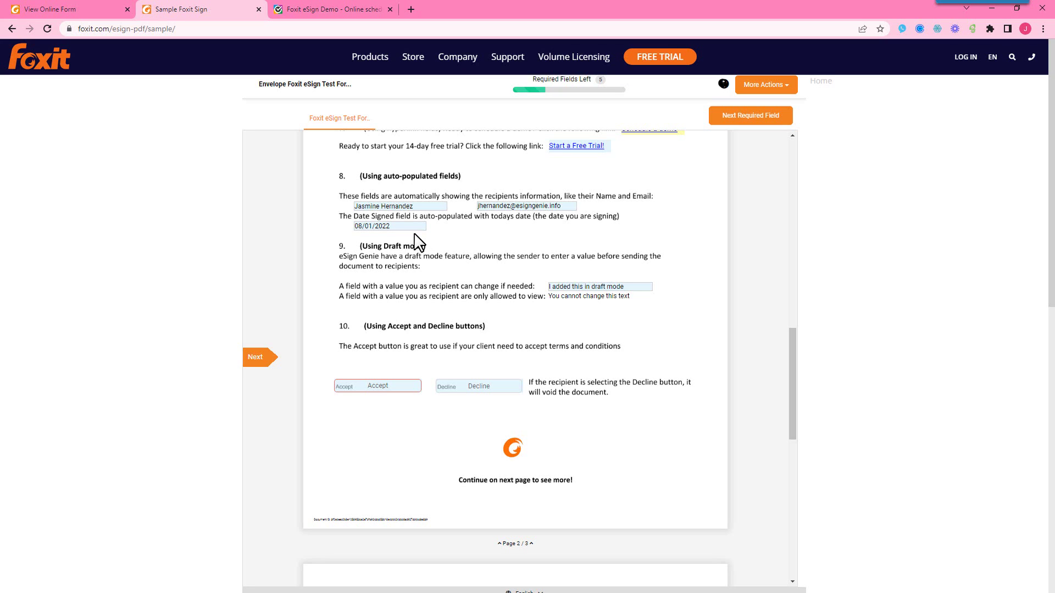
Step: Test the draft-mode and read-only fields by trying to select their text
scroll(442, 234, down, 1)
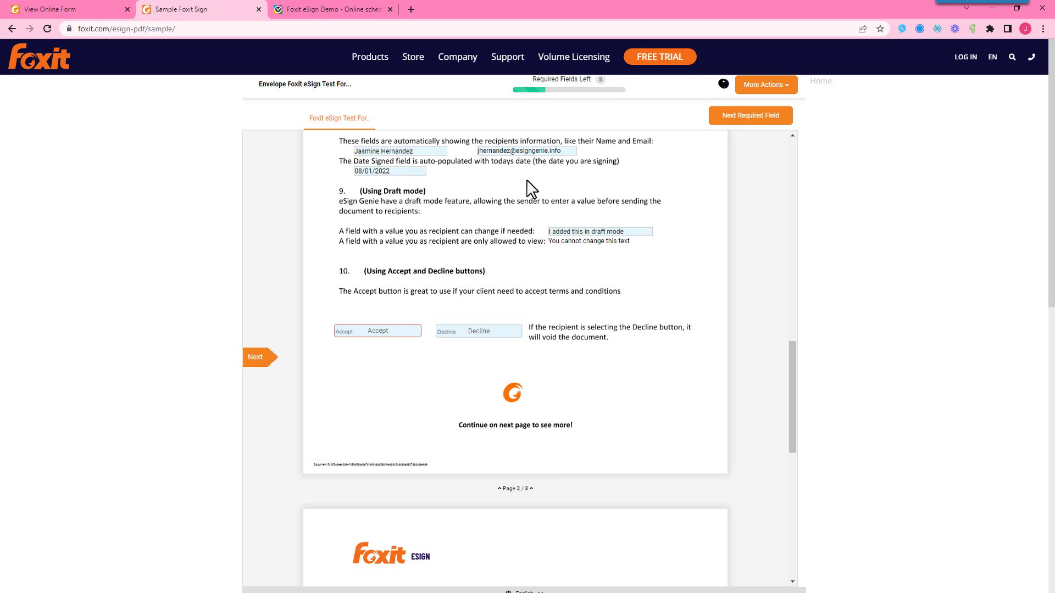
scroll(531, 190, down, 1)
scroll(531, 190, up, 1)
drag(636, 231, 549, 233)
click(648, 233)
drag(568, 242, 549, 245)
click(614, 252)
drag(632, 243, 549, 243)
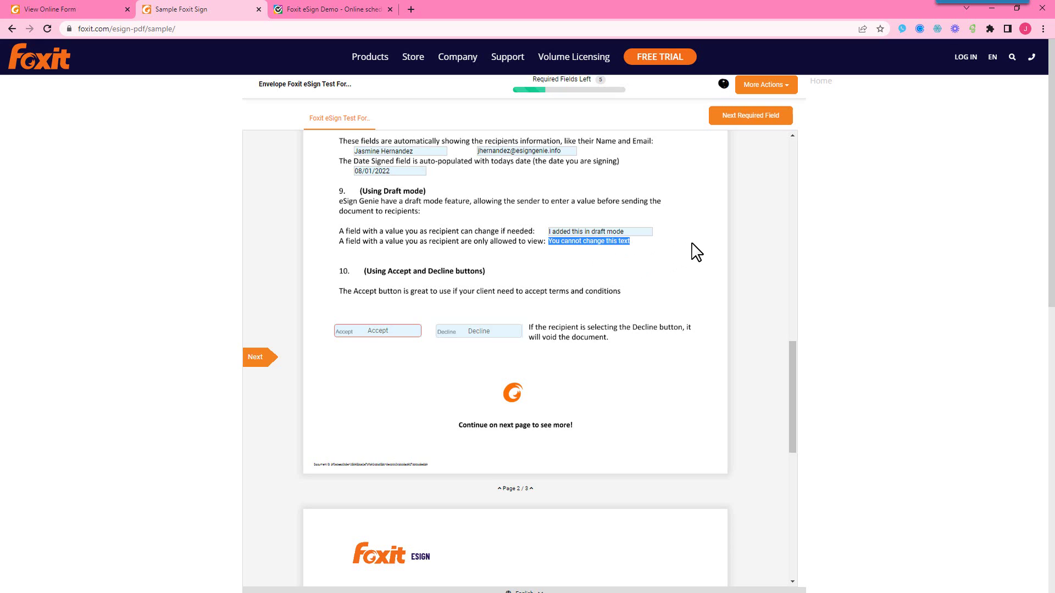
Step: Accept the terms in section 10, leaving 4 required fields
scroll(697, 252, down, 1)
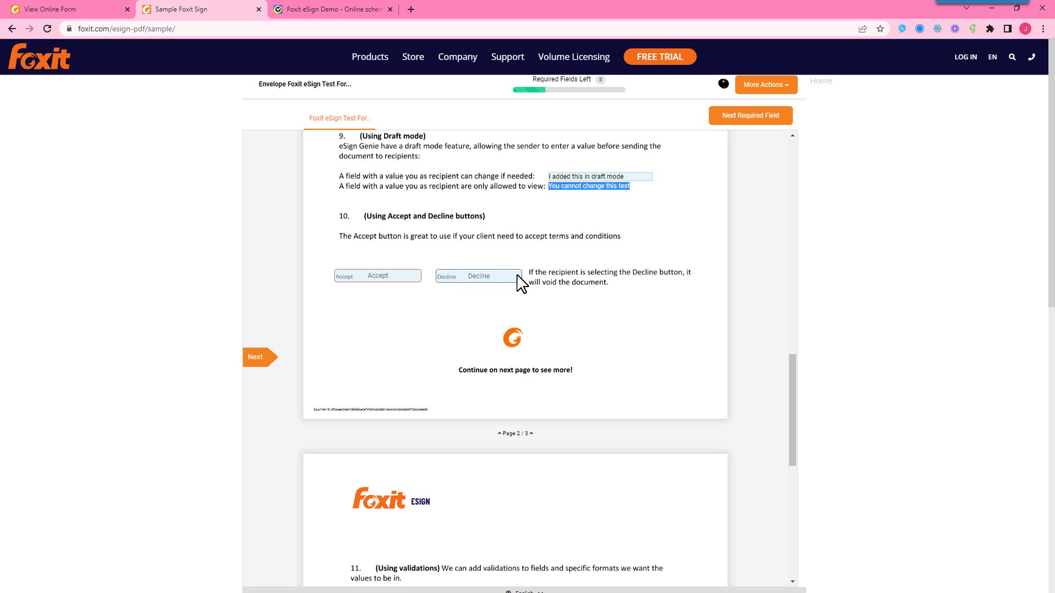
click(392, 278)
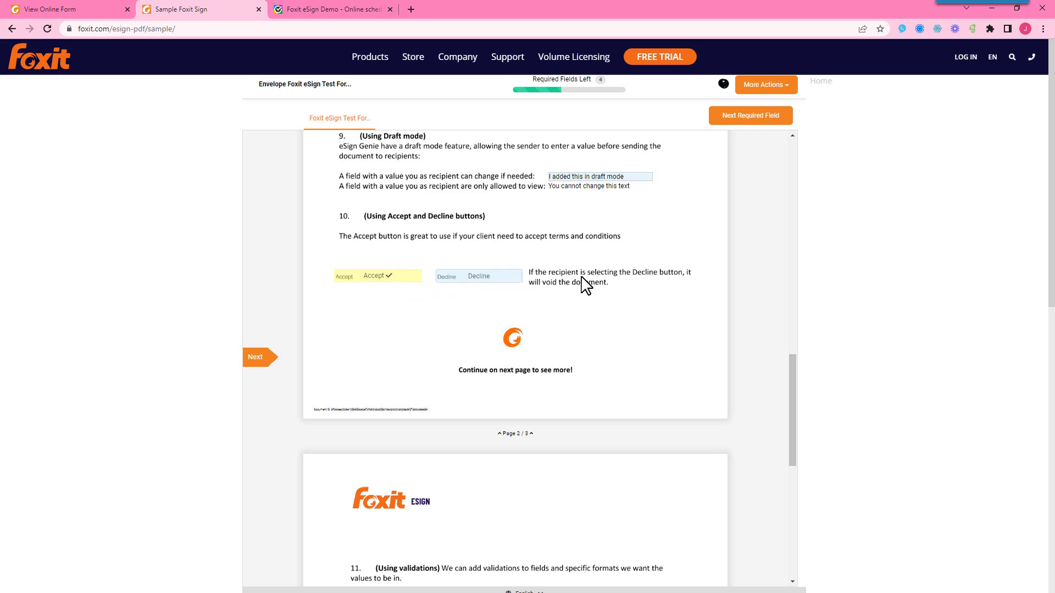
scroll(656, 285, down, 2)
scroll(654, 284, down, 5)
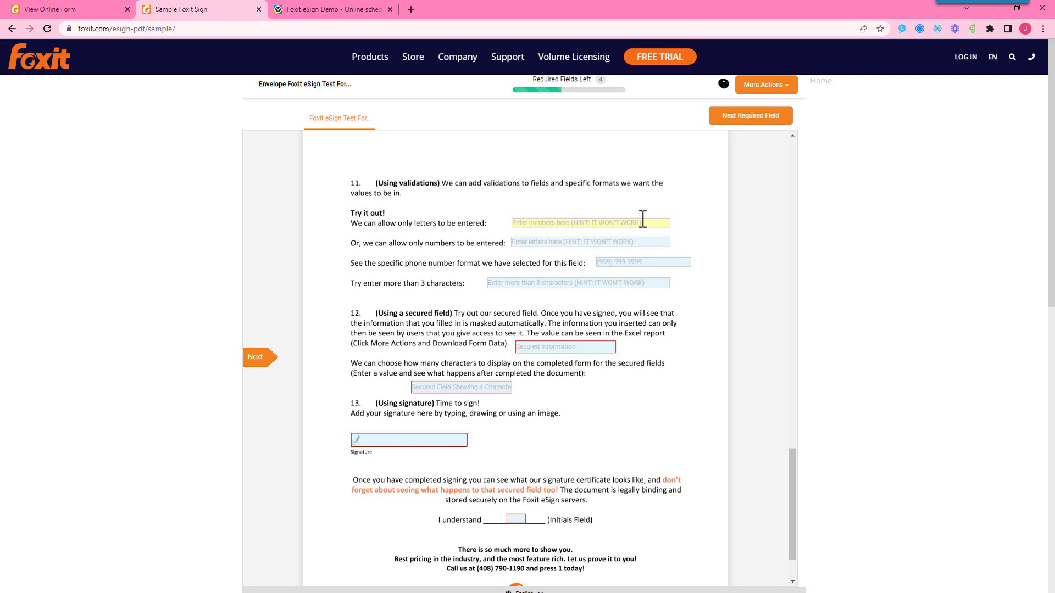
Step: Enter Hi in the letters-only field and 1234 in the numbers-only field
text(Hi)
click(575, 244)
text(1234)
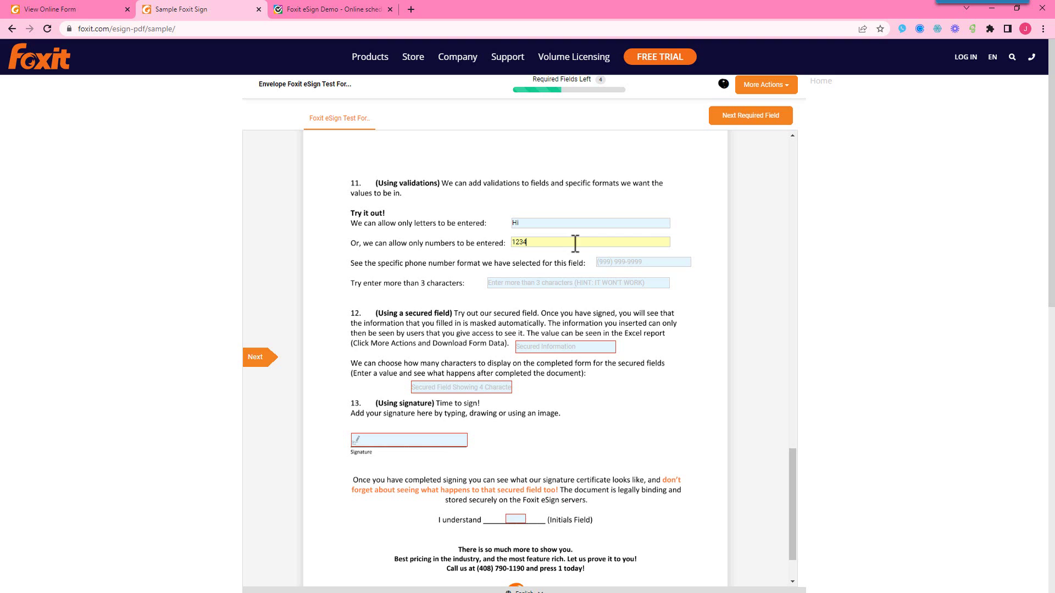
Step: Enter 123123123 in the phone field and 123 in the length-check field
scroll(632, 220, down, 1)
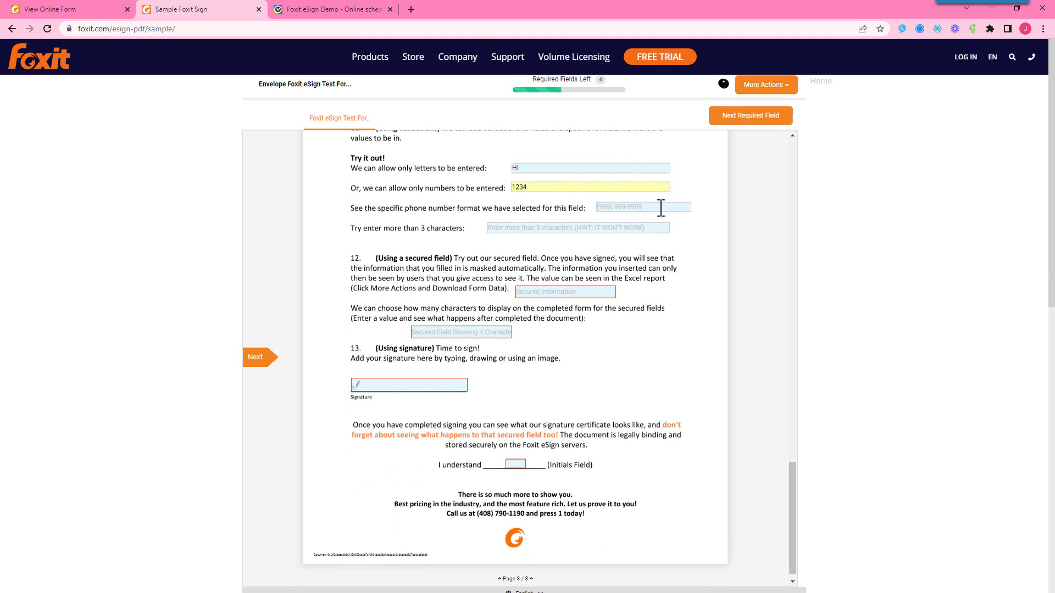
click(661, 208)
text(123123123)
text(123)
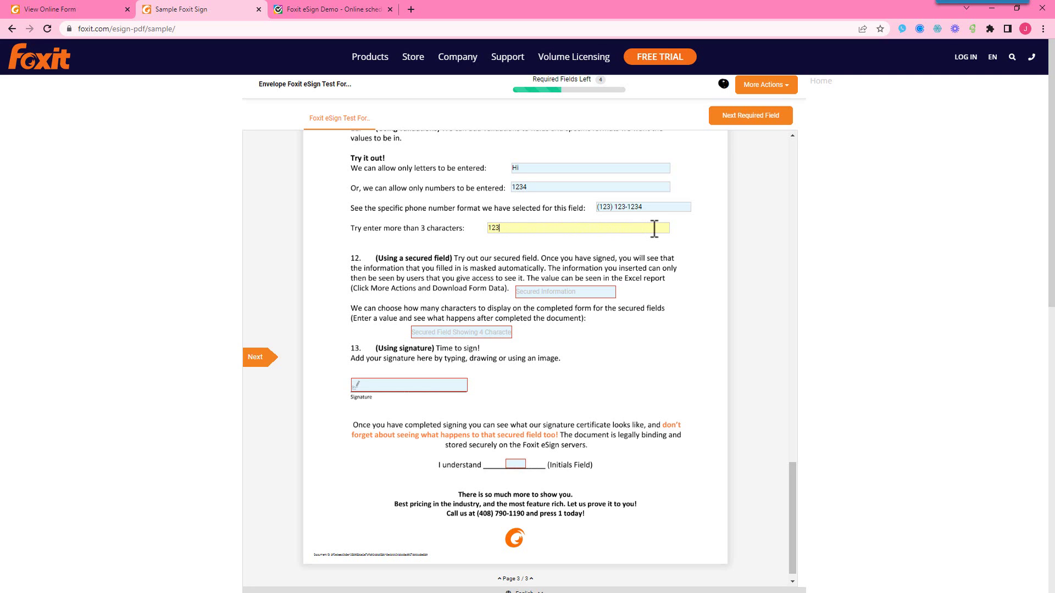
key(BackSpace)
key(BackSpace)
key(BackSpace)
text(asd)
key(BackSpace)
key(BackSpace)
text(123)
scroll(691, 250, down, 1)
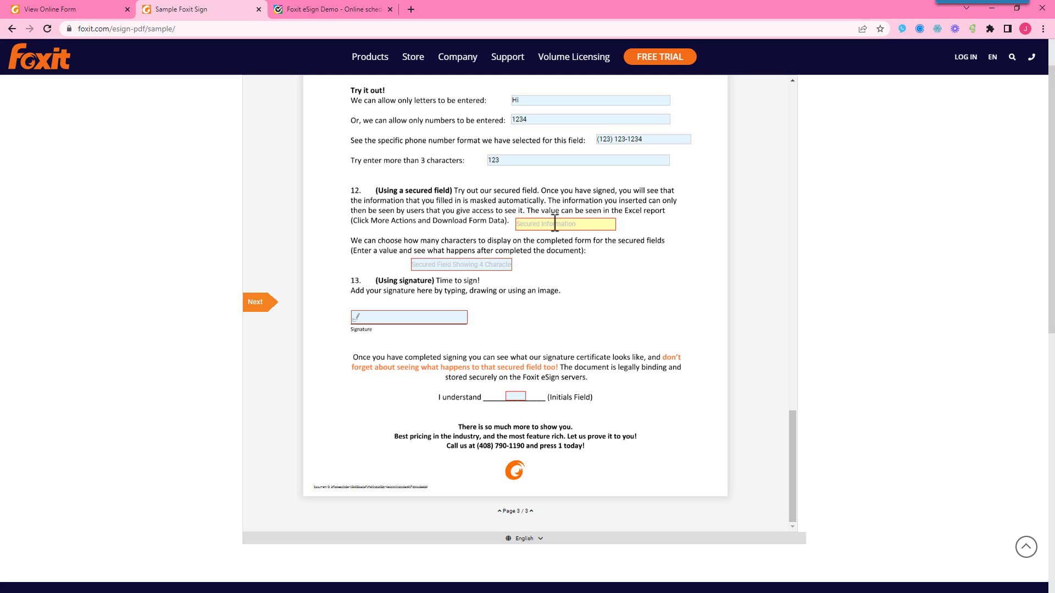
click(555, 224)
text(Secured Information 123)
click(492, 264)
text(123123123123)
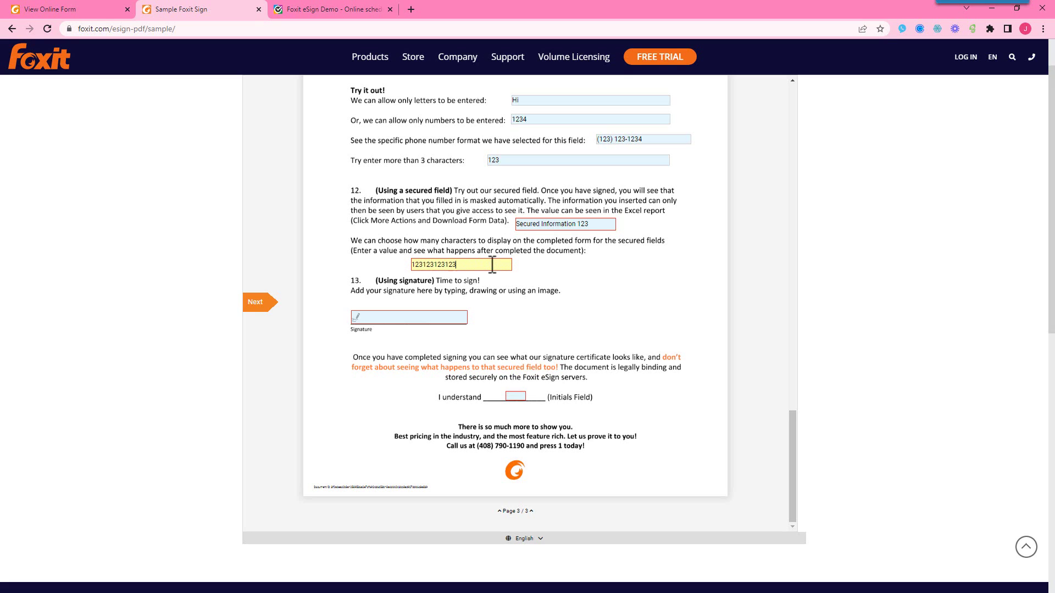
text(123123)
drag(467, 264, 394, 267)
click(487, 265)
click(443, 323)
Step: Replace the typed signature with a hand-drawn signature
click(438, 333)
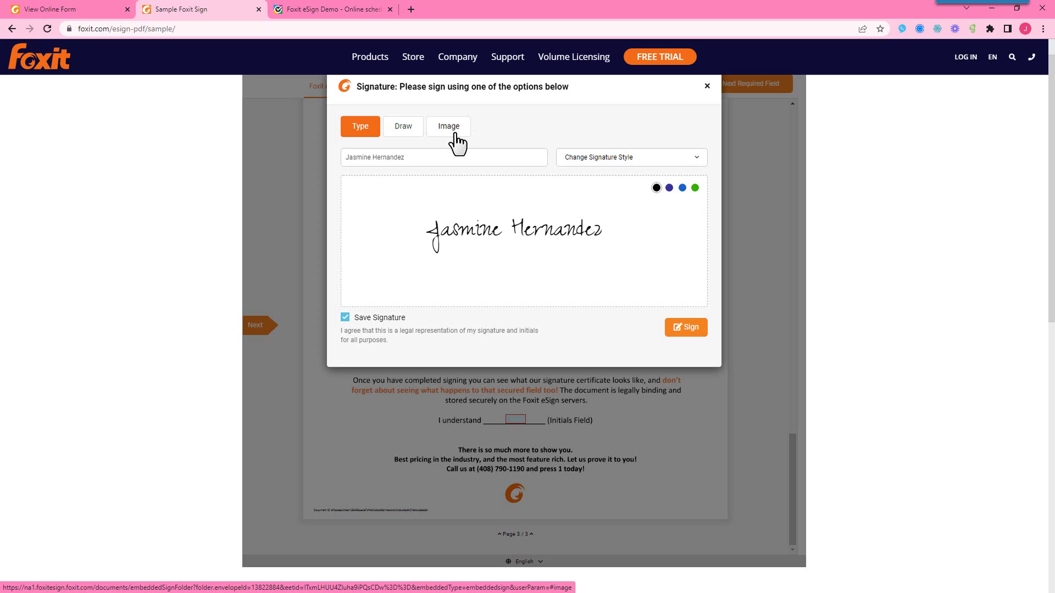
click(586, 161)
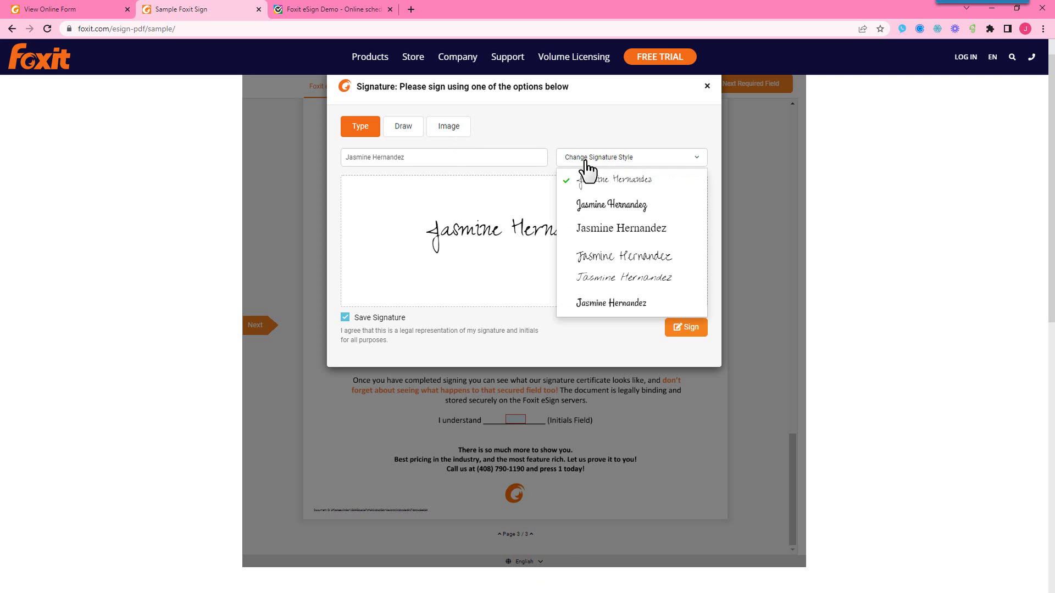
click(586, 159)
click(403, 126)
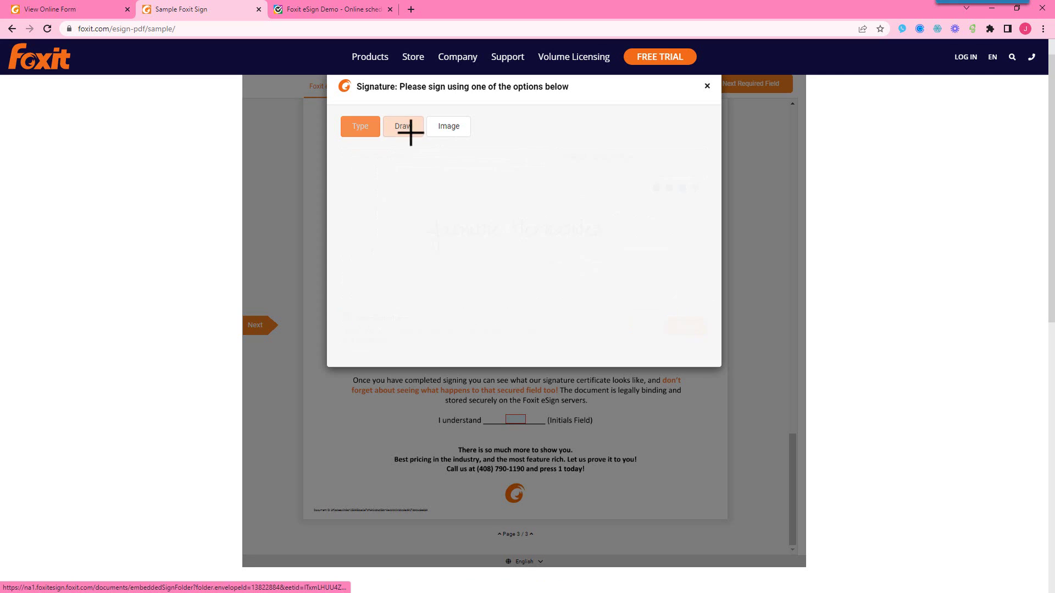
mouse_move(383, 202)
mouse_down()
mouse_move(431, 208)
mouse_move(486, 193)
mouse_move(509, 223)
mouse_up()
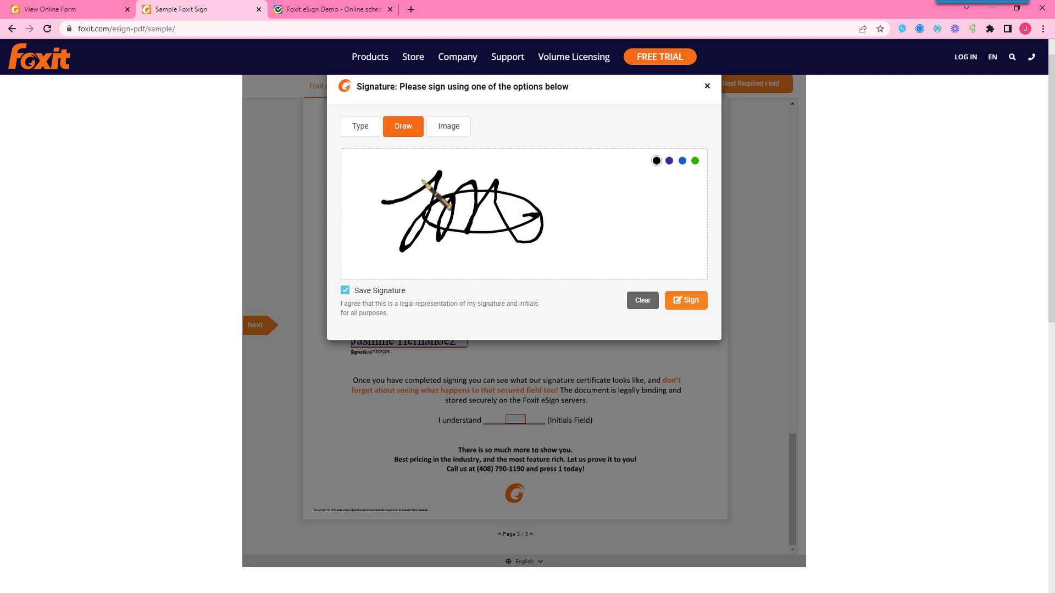
click(695, 302)
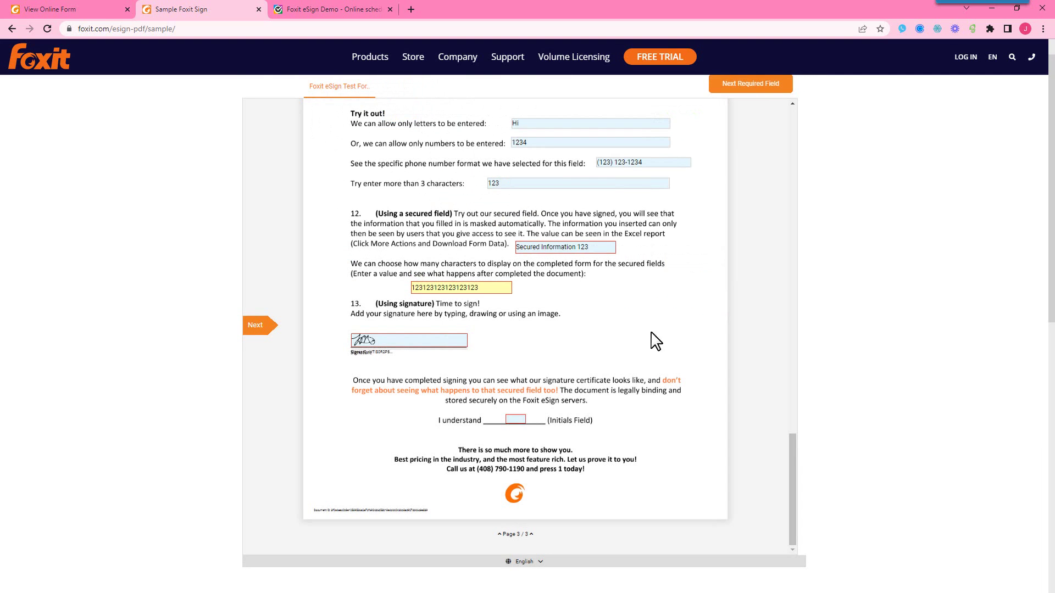
Step: Fill the initials field with hand-drawn initials
click(518, 423)
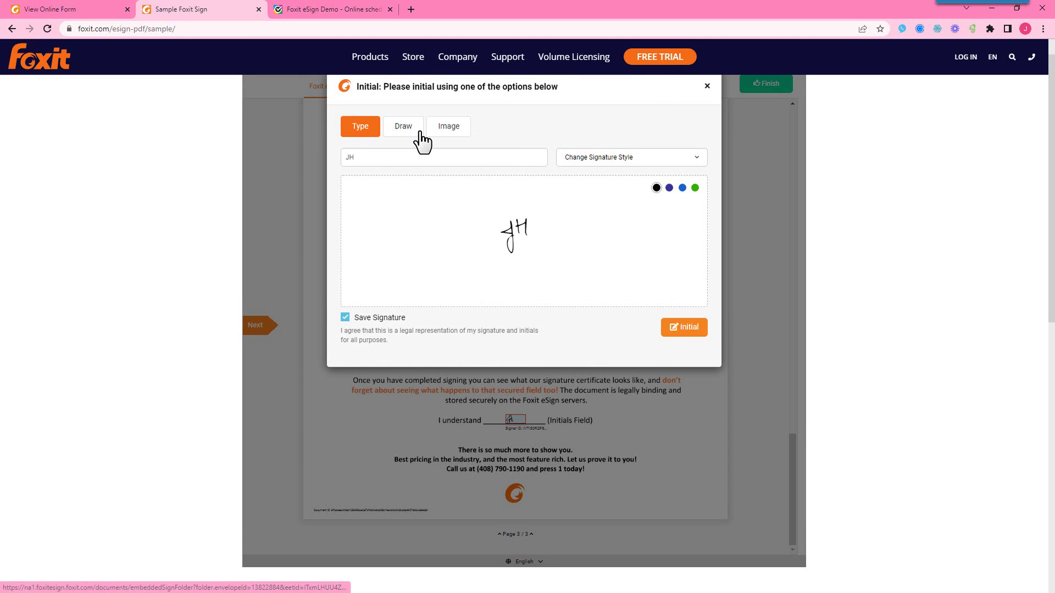
click(417, 128)
drag(460, 225, 574, 201)
click(691, 303)
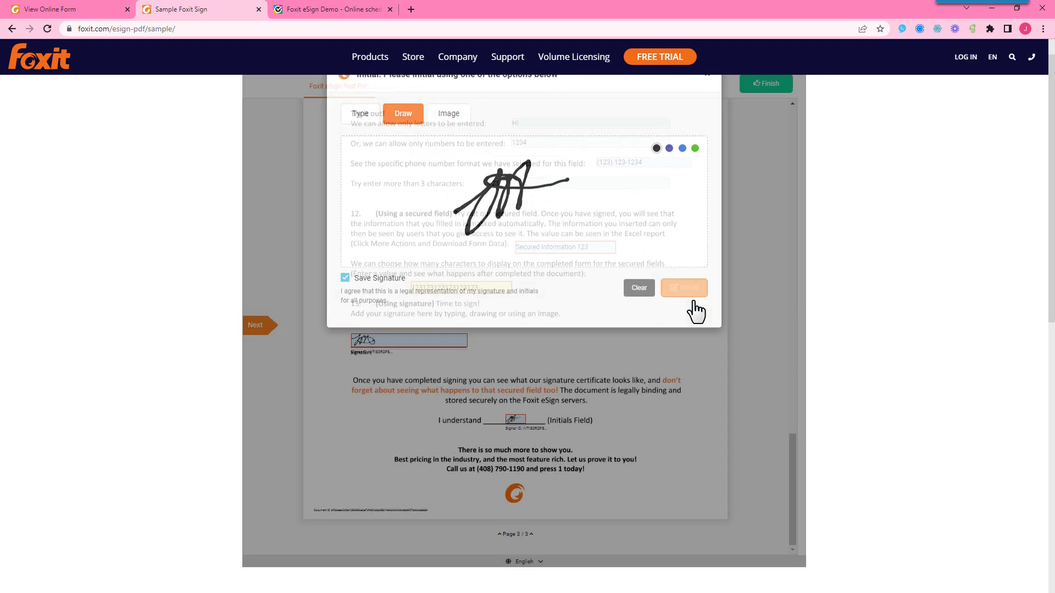
scroll(697, 325, down, 2)
Step: Submit the completed document with the green Finish button
scroll(697, 324, up, 10)
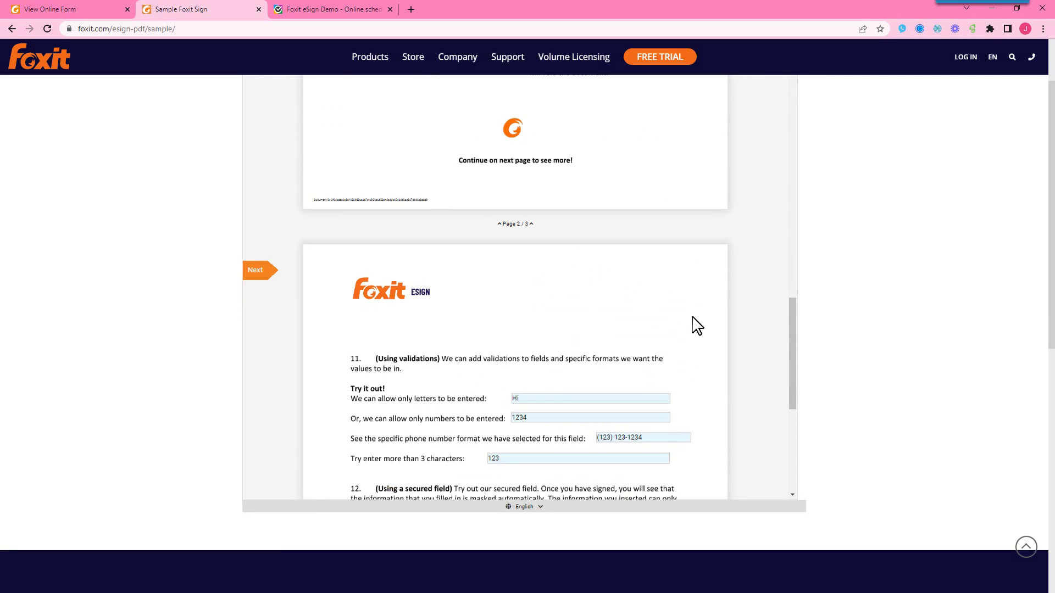
scroll(697, 325, up, 1)
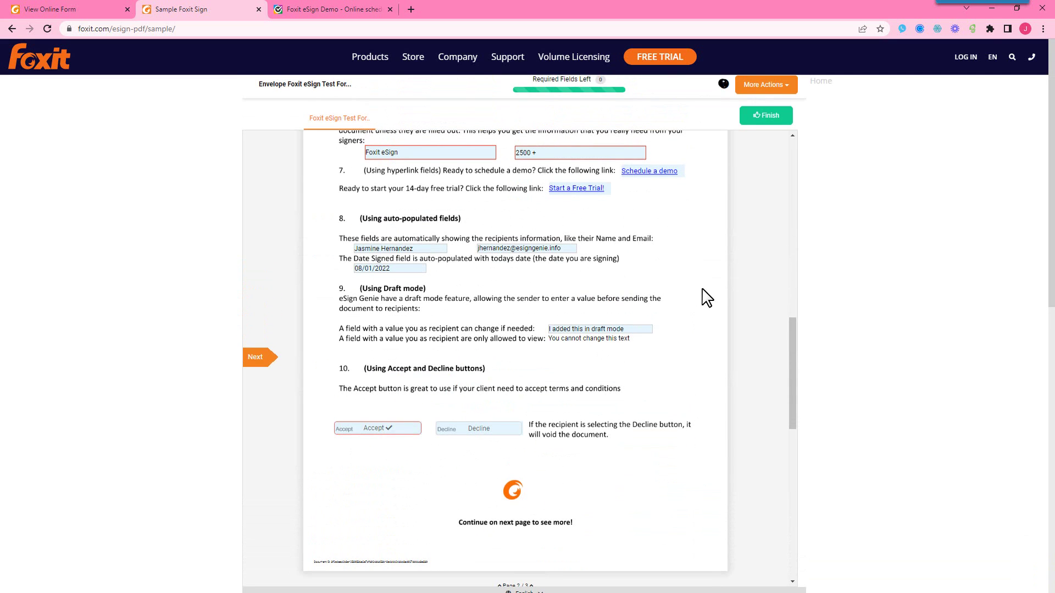
click(762, 120)
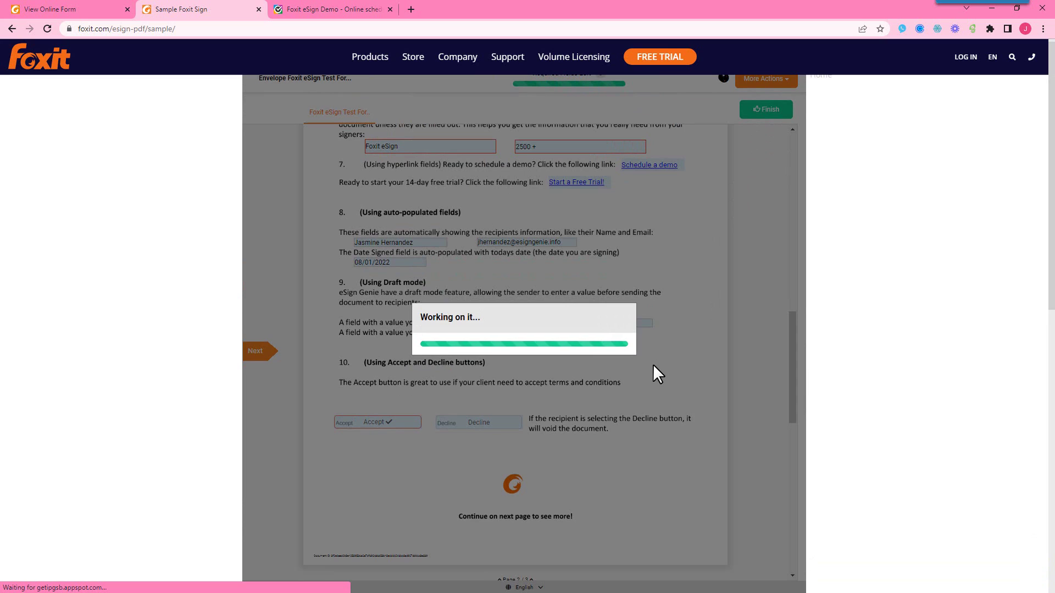